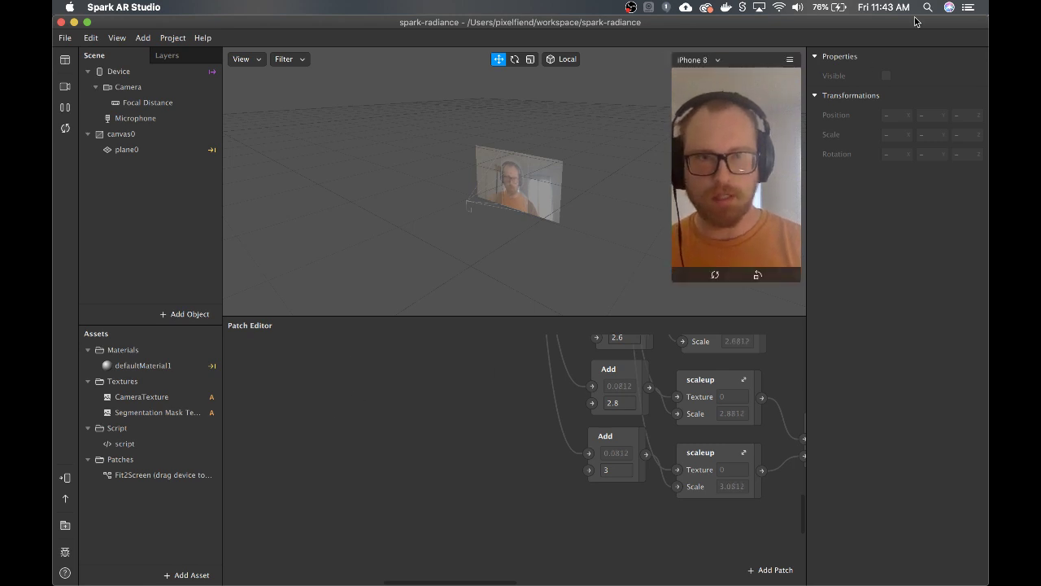
Browse the Audio patch category without adding anything, then bring up the scene Microphone's Disable Mic option
left_click_drag(915, 22, 859, 14)
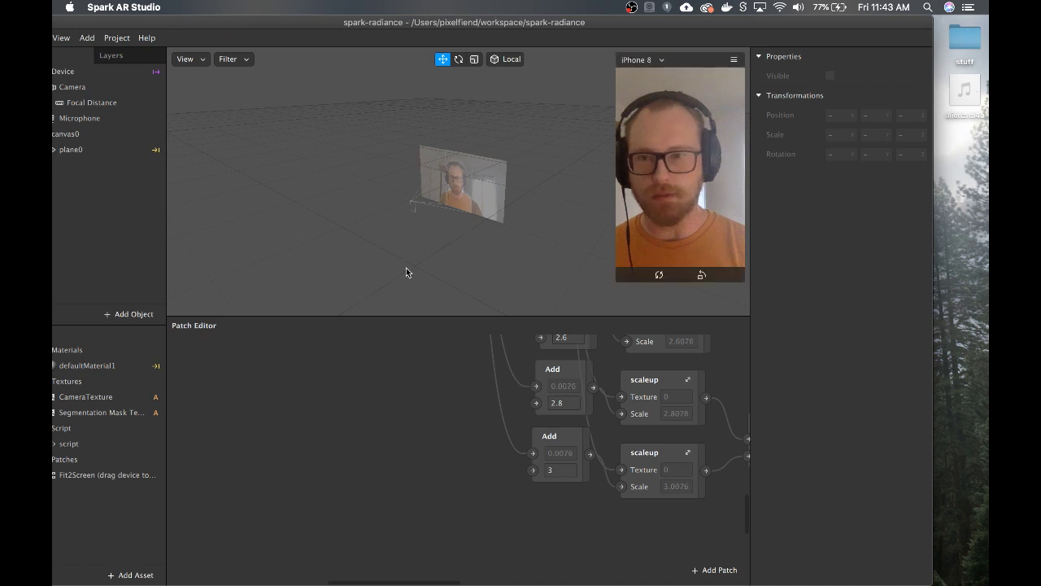
left_click_drag(710, 22, 764, 20)
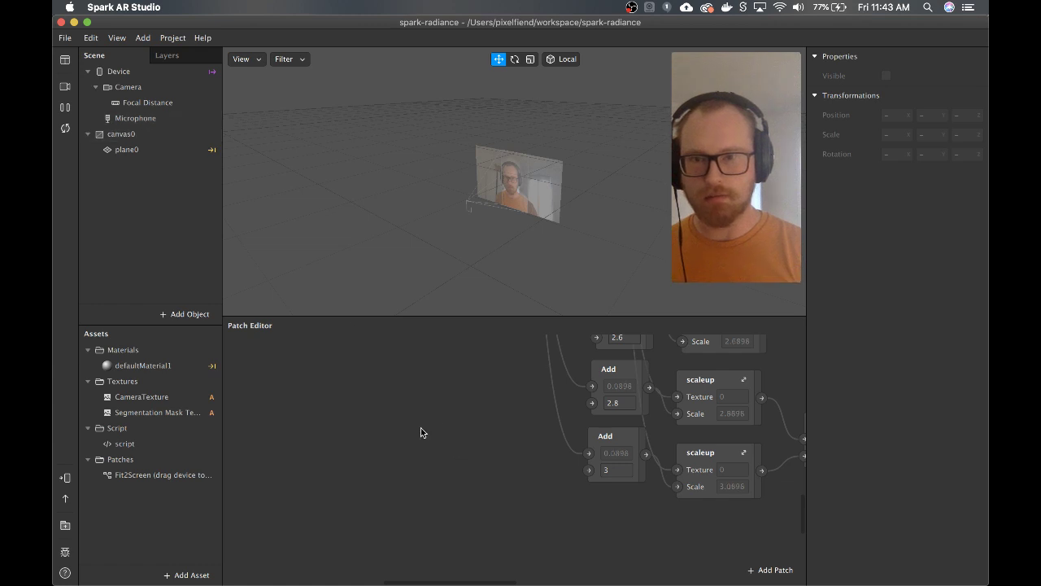
double_click(345, 382)
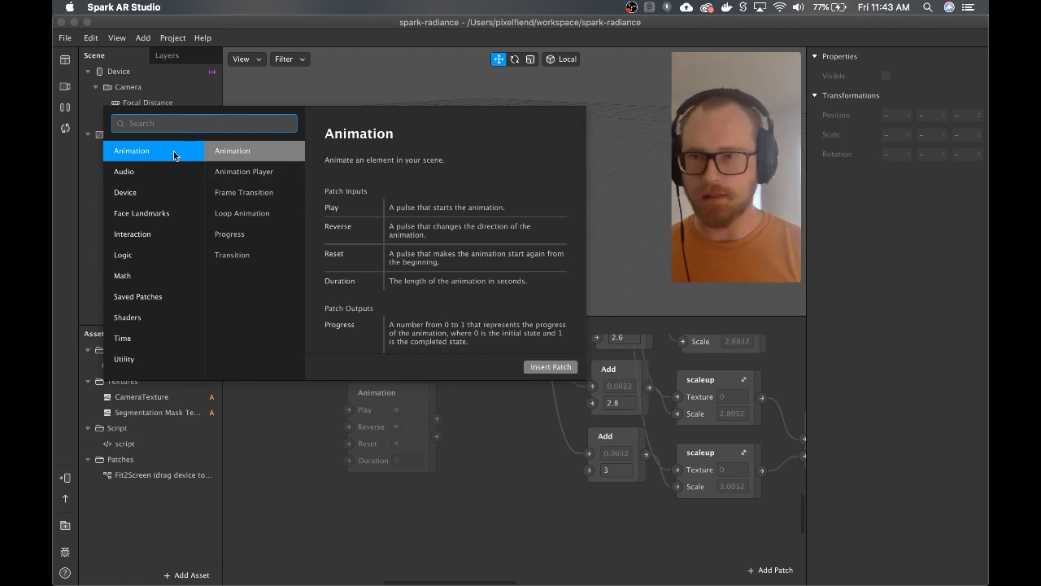
left_click(155, 169)
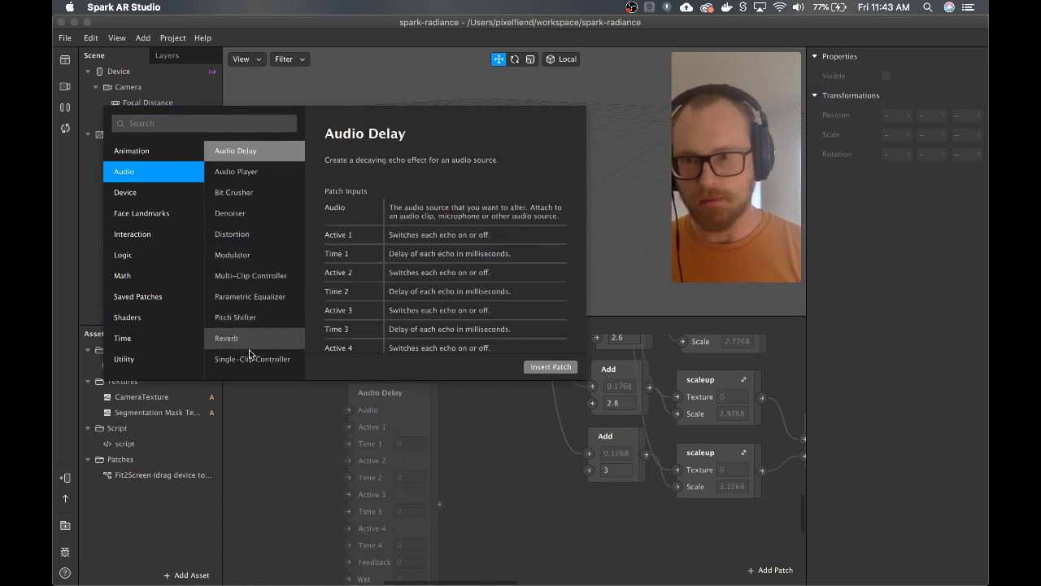
left_click(95, 188)
left_click(145, 120)
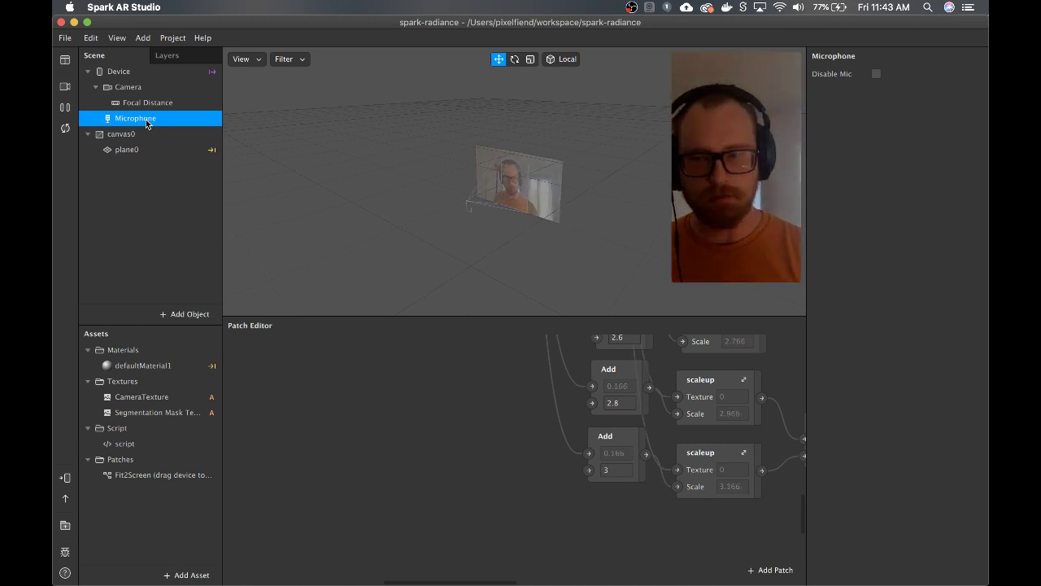
right_click(146, 122)
mouse_move(196, 133)
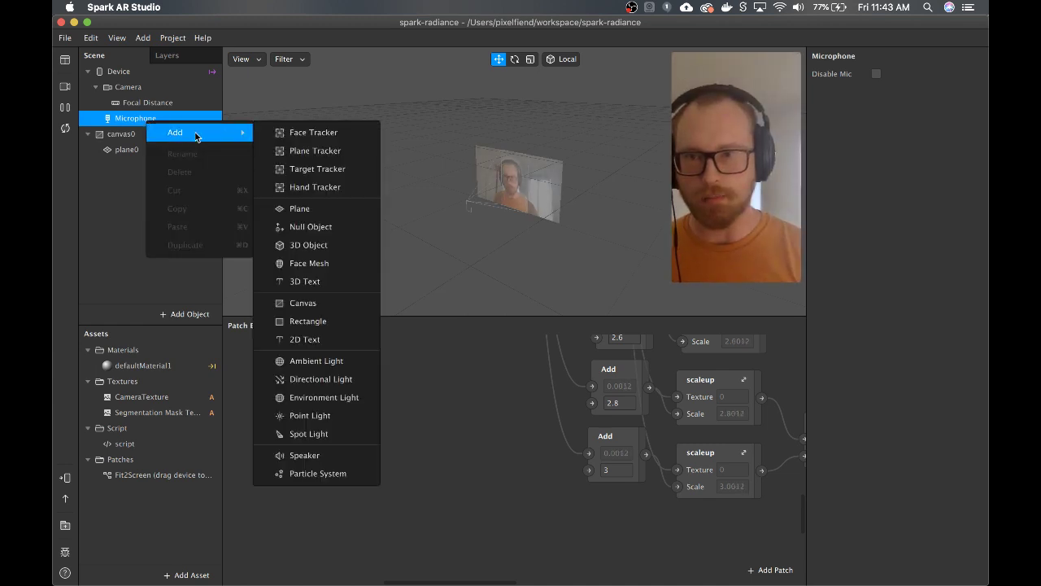
left_click(97, 252)
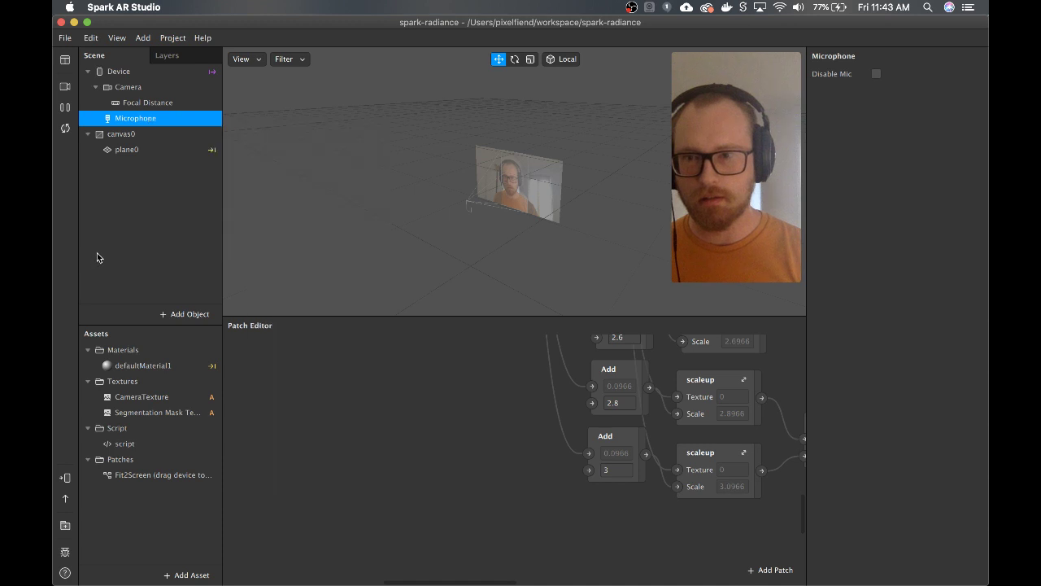
left_click(97, 252)
left_click(117, 37)
mouse_move(172, 37)
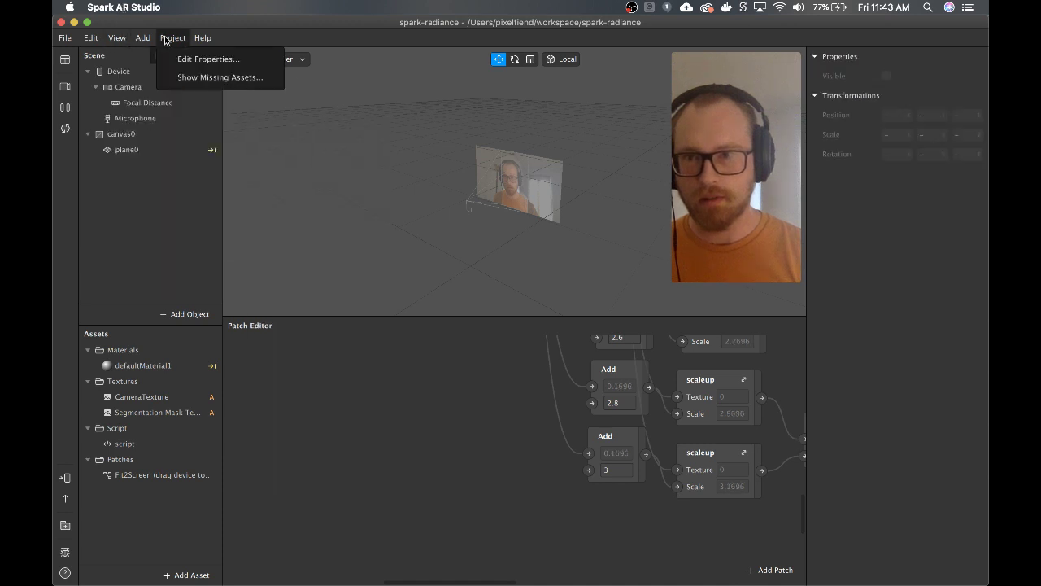
left_click(188, 61)
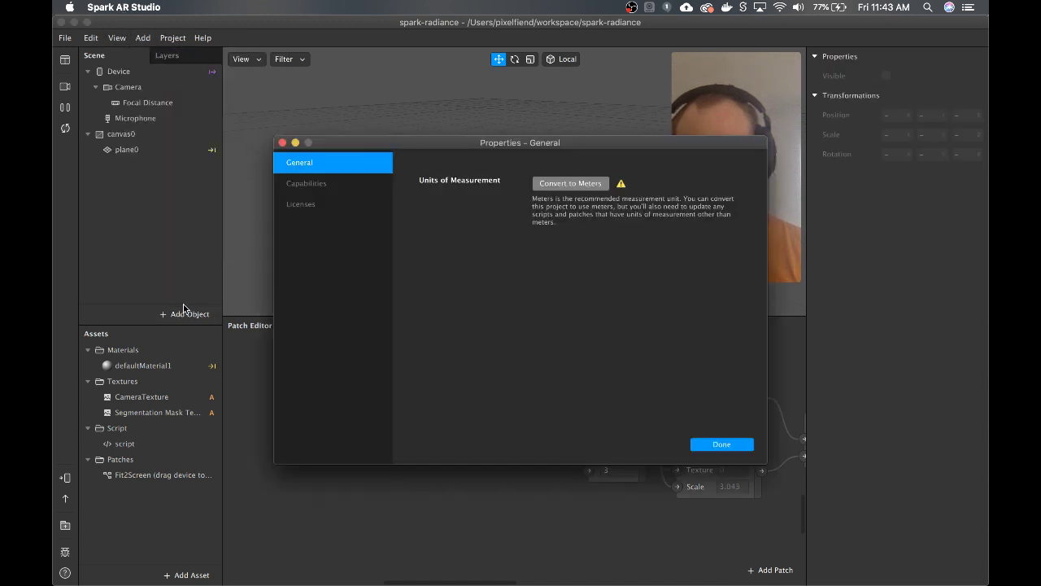
left_click(307, 185)
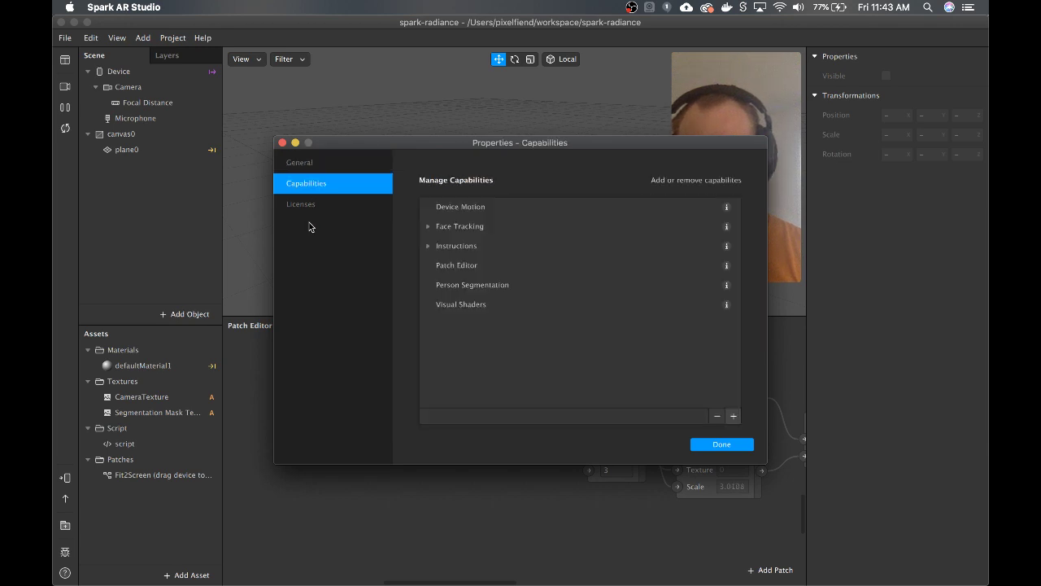
left_click(314, 203)
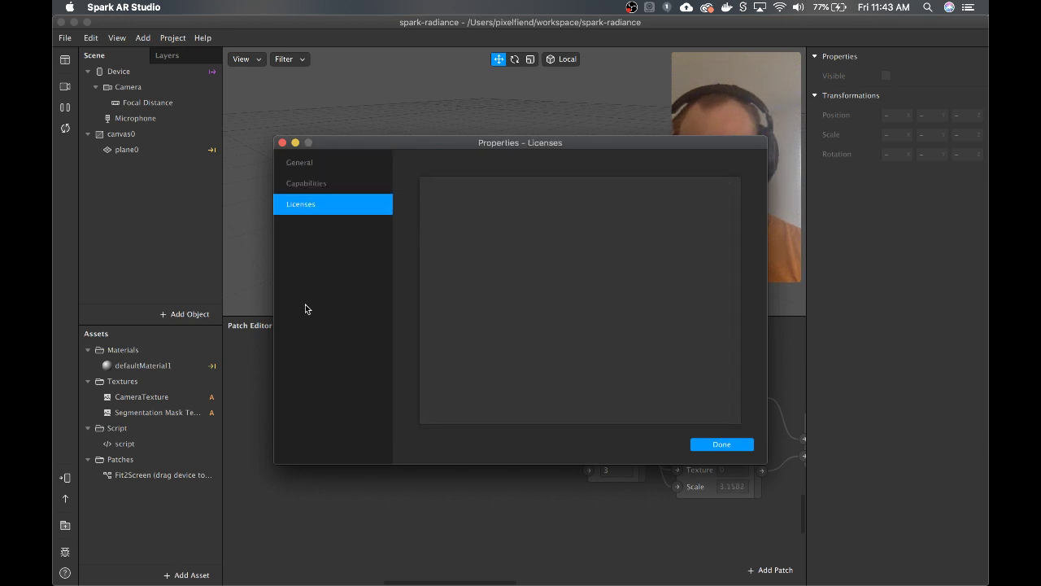
left_click(322, 187)
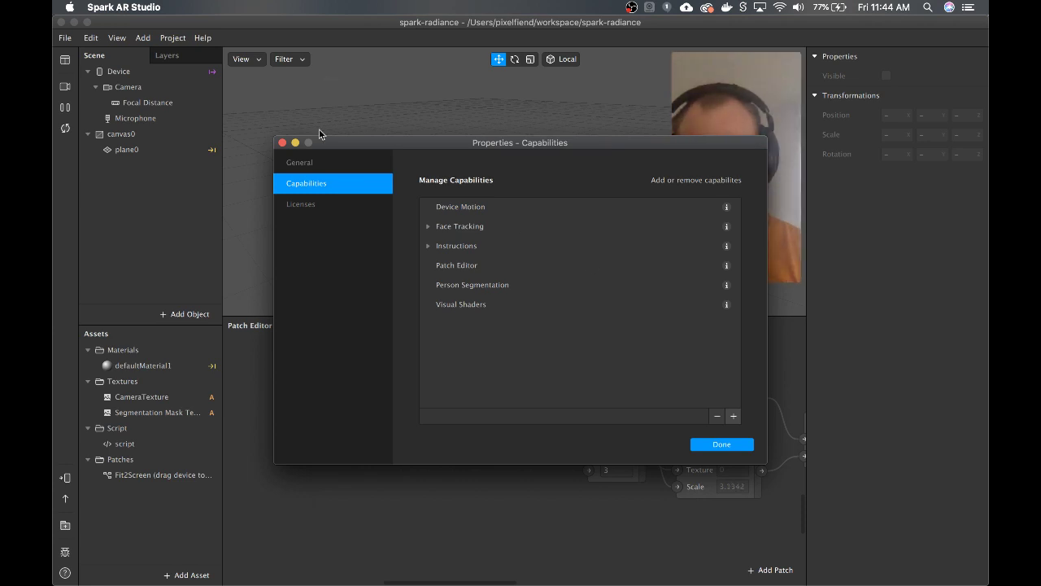
left_click(299, 163)
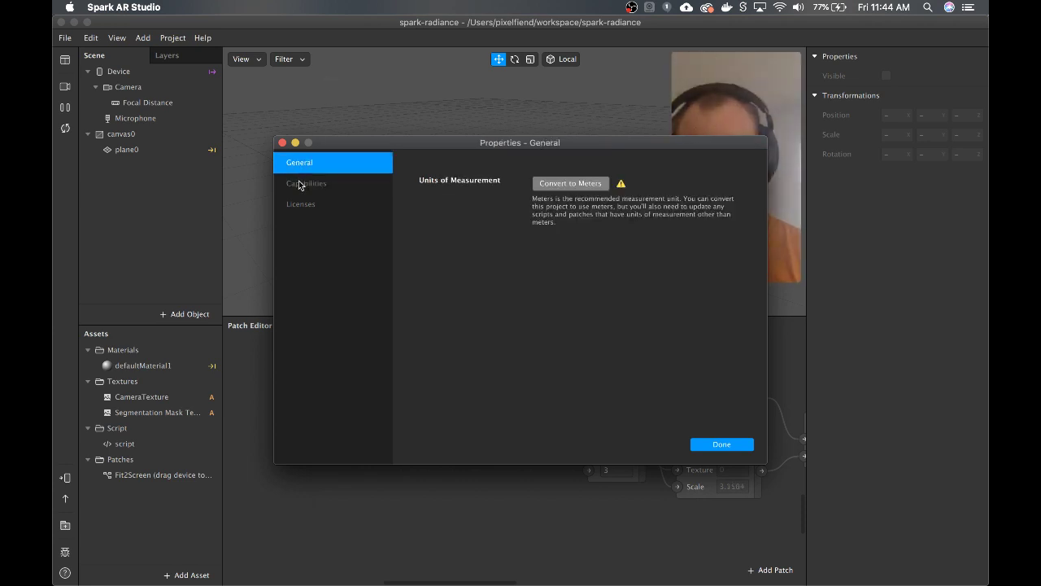
left_click(300, 185)
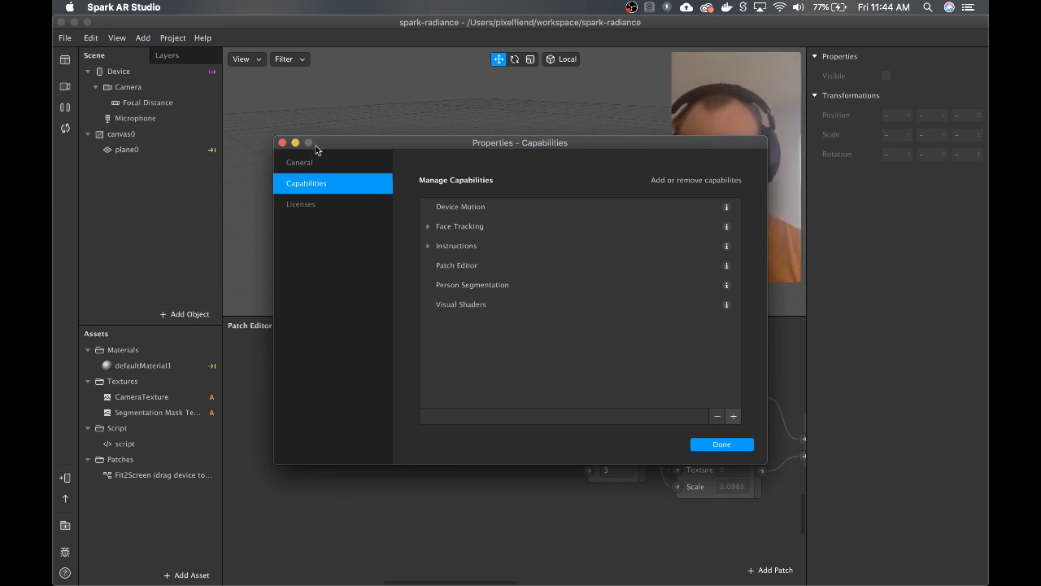
left_click(282, 143)
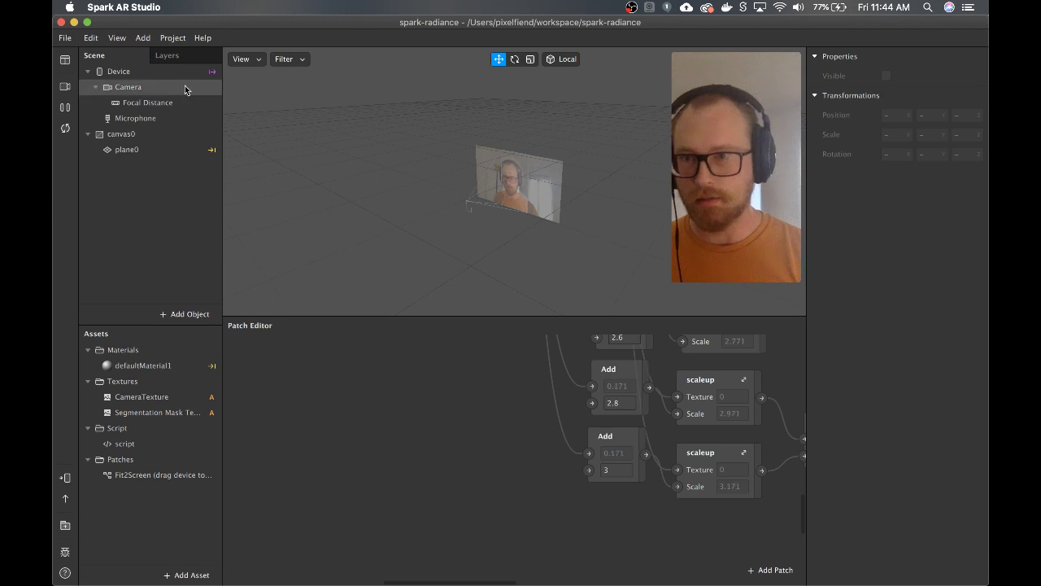
Select Camera, Device, then Microphone in the Scene panel, and dismiss the patch list unused
left_click(153, 83)
left_click(150, 74)
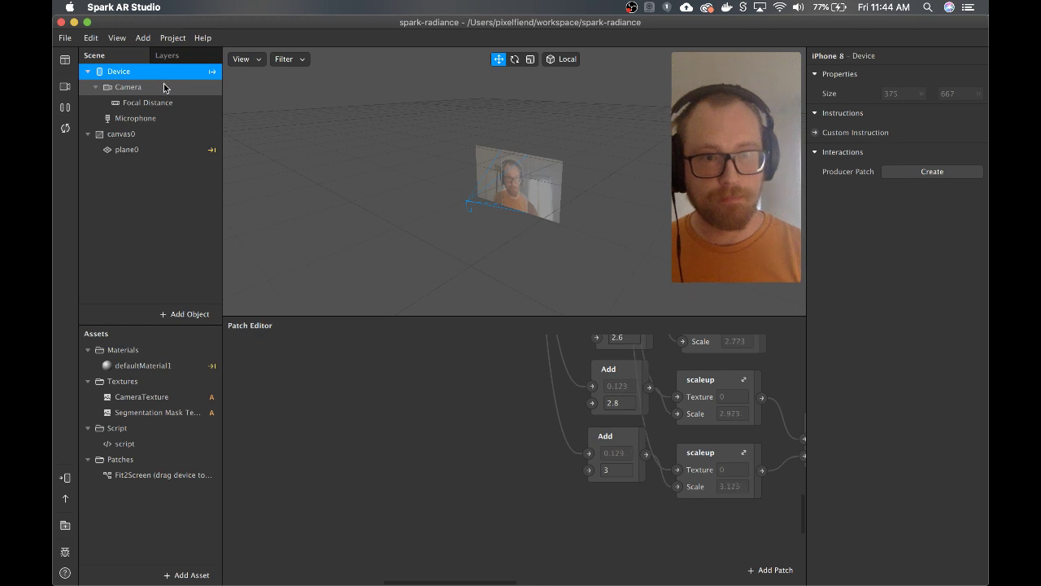
left_click(156, 120)
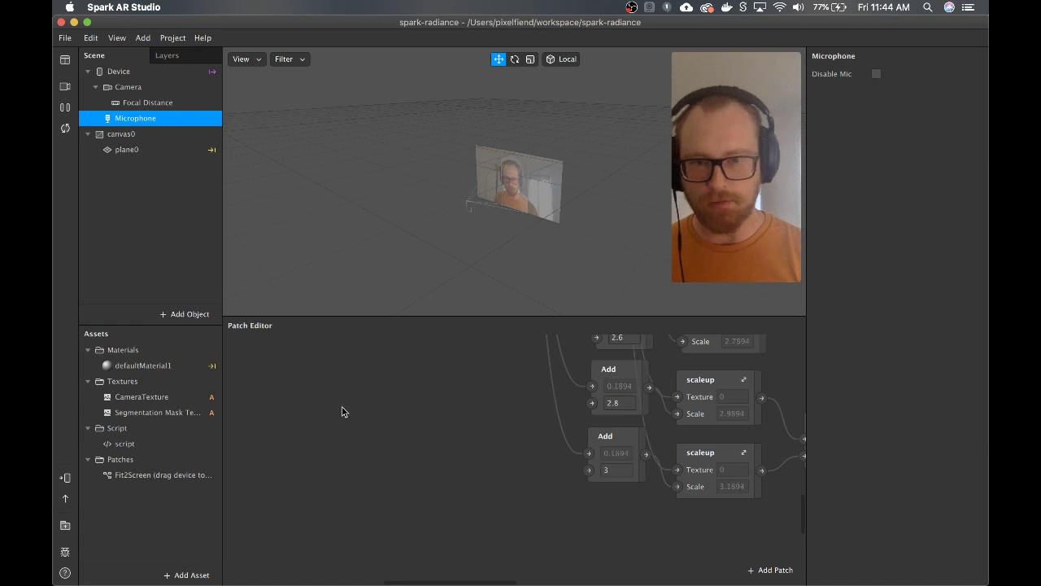
right_click(263, 431)
left_click(290, 449)
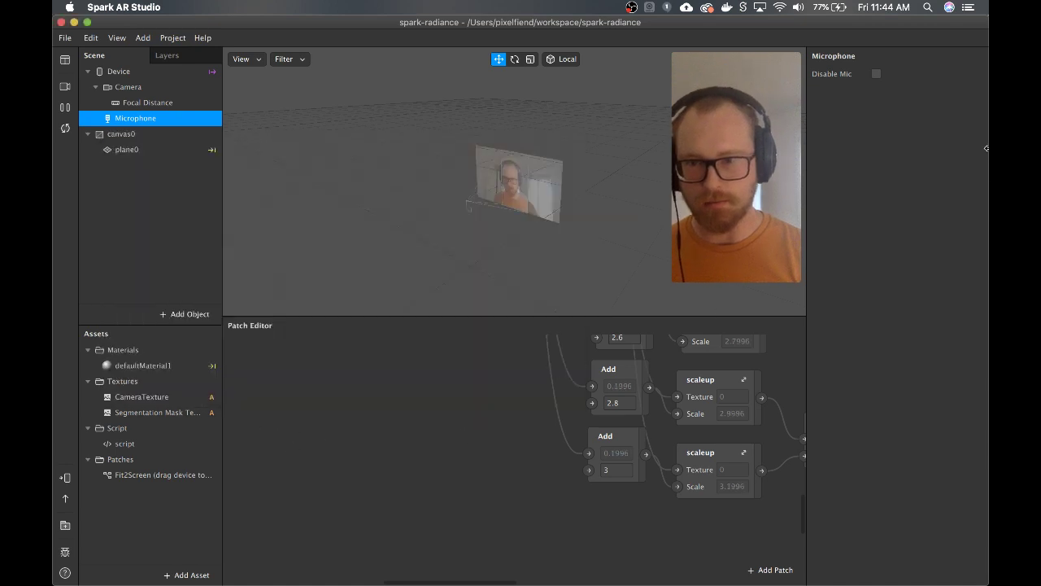
Import alienz.m4a from the desktop into Assets and drop it into the patch graph
left_click_drag(918, 22, 889, 22)
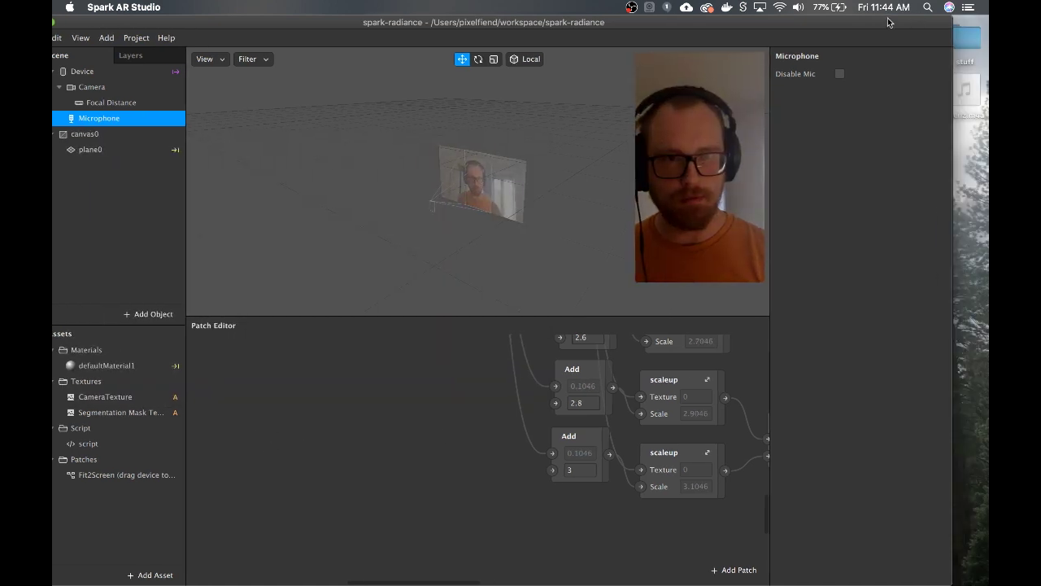
left_click_drag(968, 105, 127, 524)
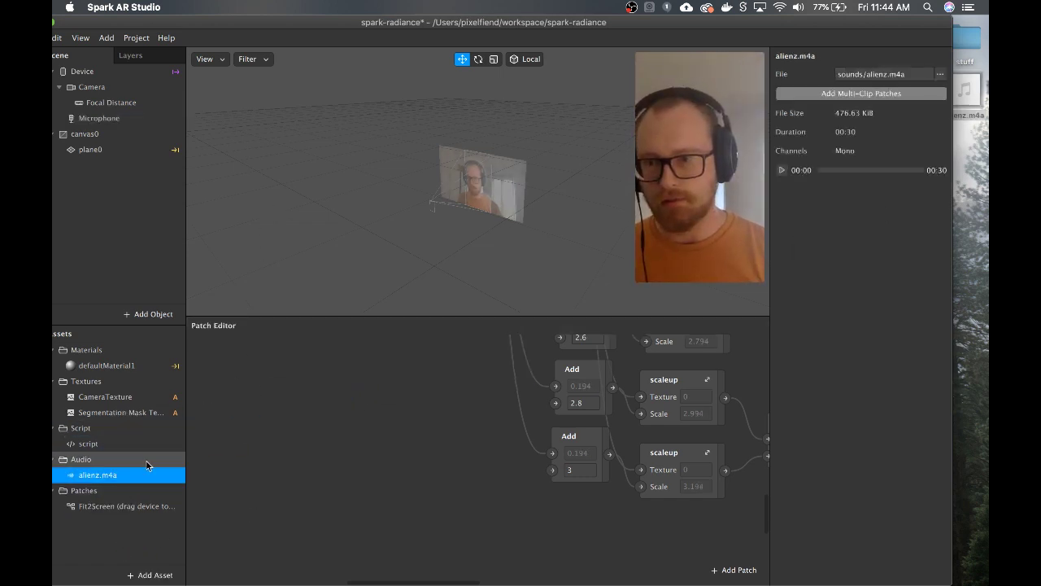
left_click_drag(106, 475, 313, 405)
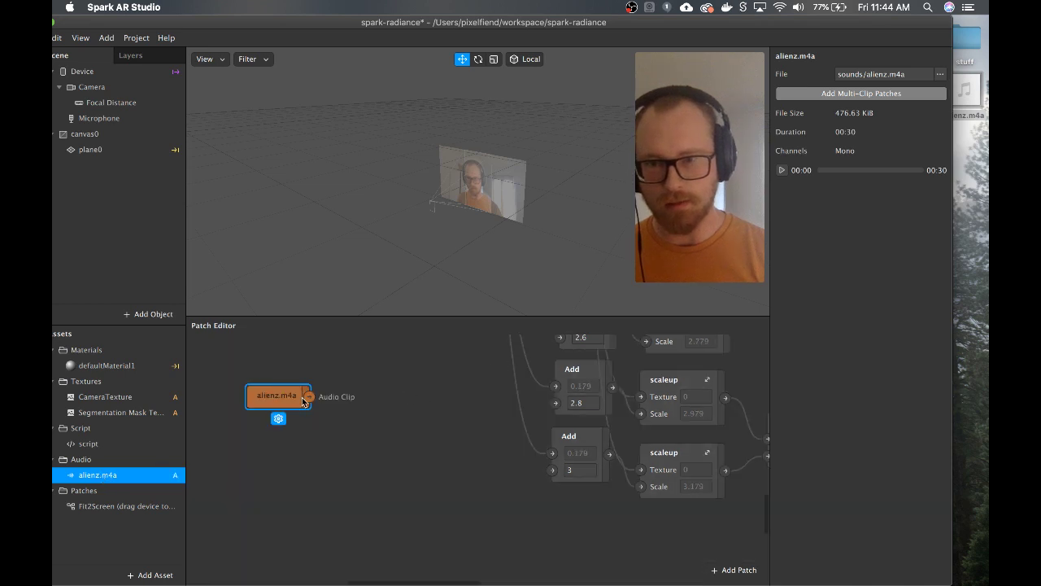
Select the alienz.m4a node and pull a connection from its audio output
left_click(381, 443)
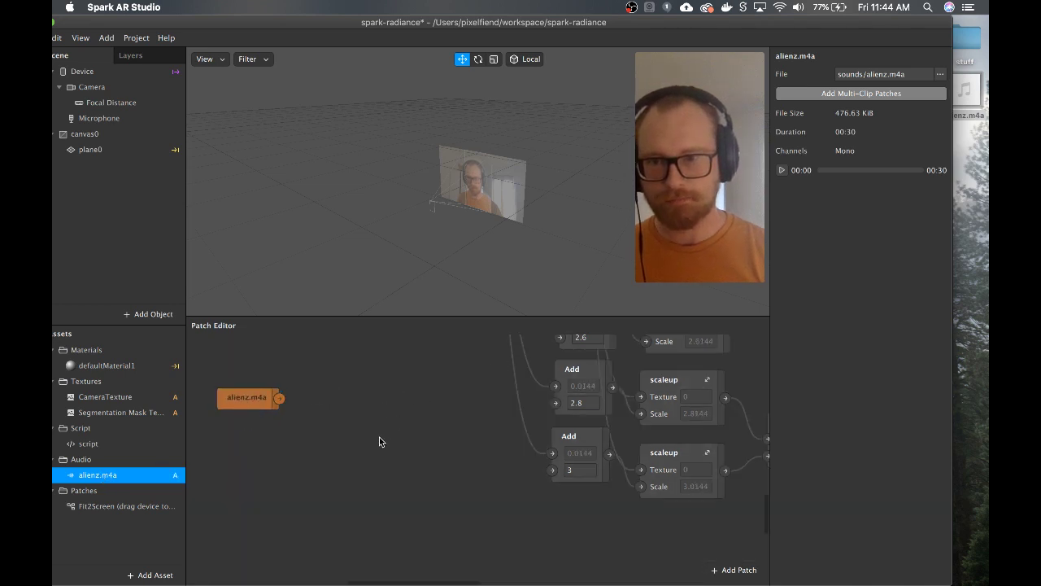
left_click(249, 406)
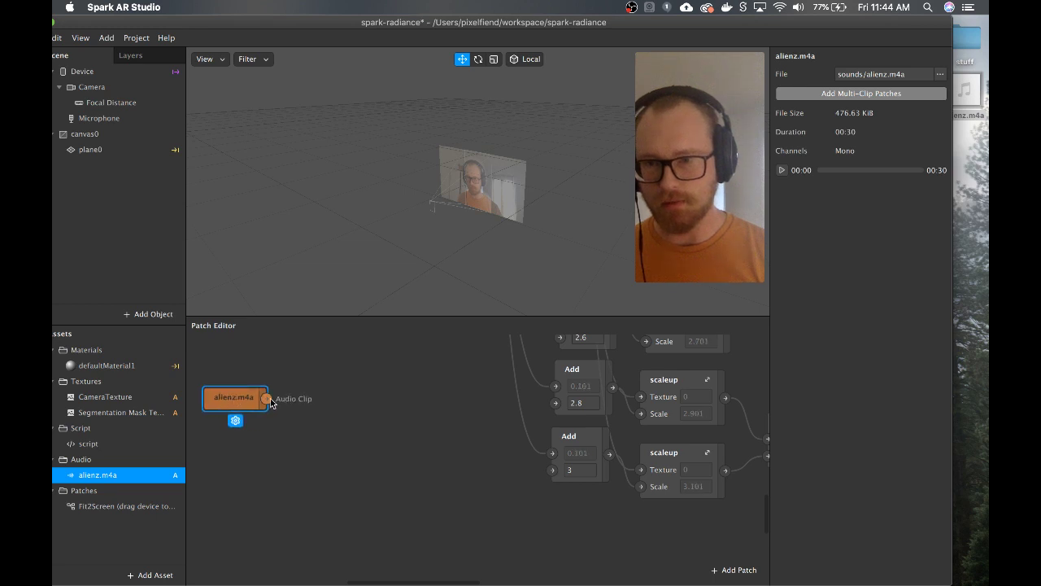
left_click(269, 401)
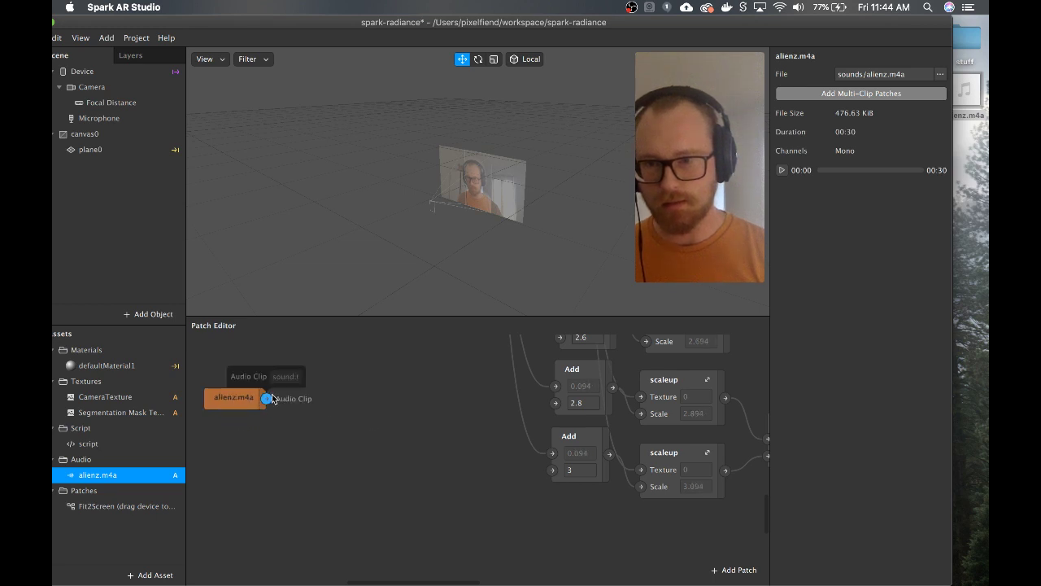
left_click_drag(271, 400, 293, 438)
Insert an Audio Player fed by alienz.m4a and place it beside the clip
left_click(123, 224)
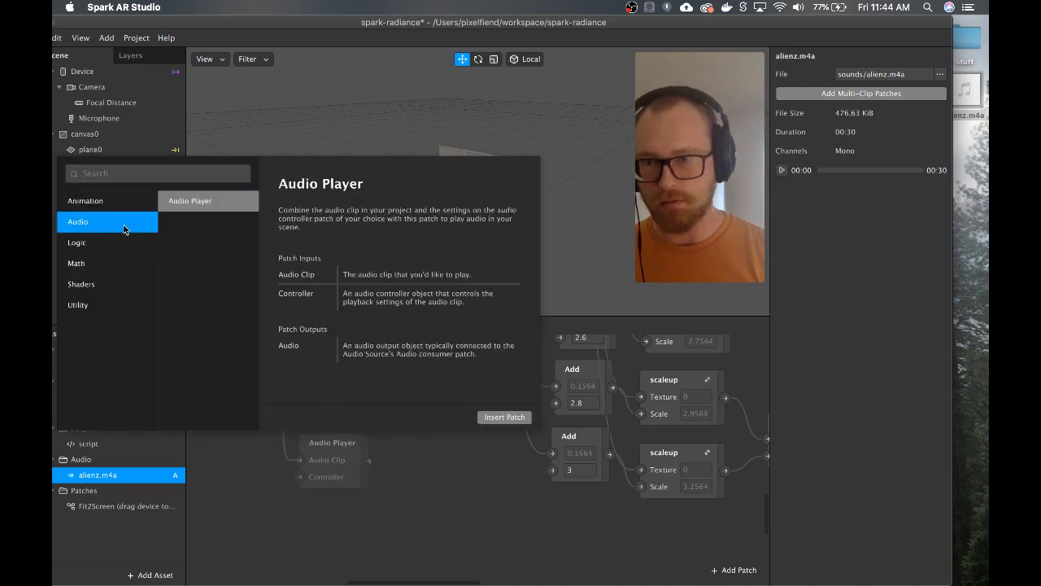
double_click(204, 202)
left_click_drag(353, 426, 291, 394)
left_click(410, 378)
Insert a Reverb patch fed by the Audio Player's output
right_click(383, 417)
left_click(381, 410)
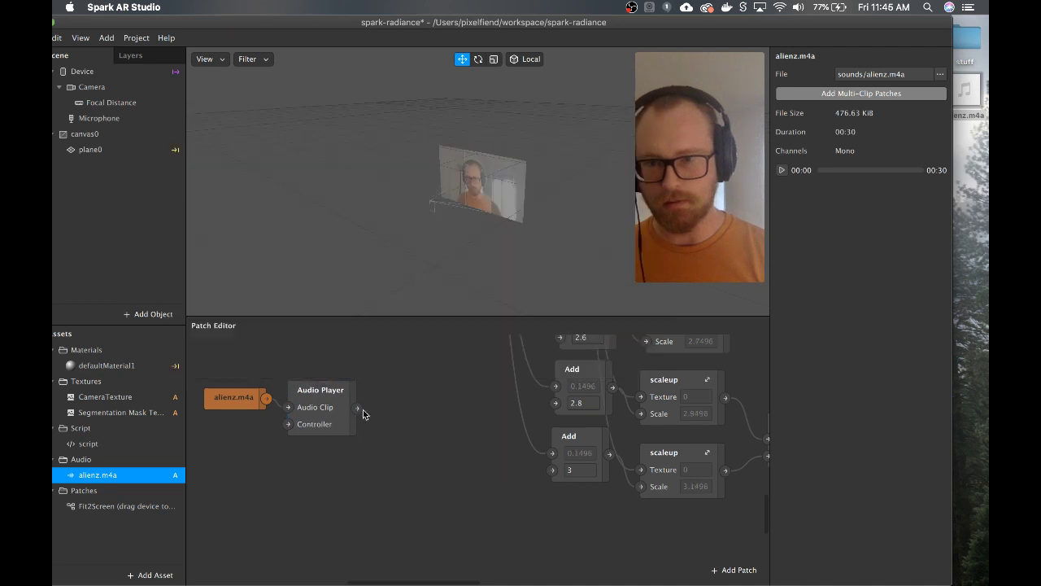
left_click_drag(357, 407, 415, 407)
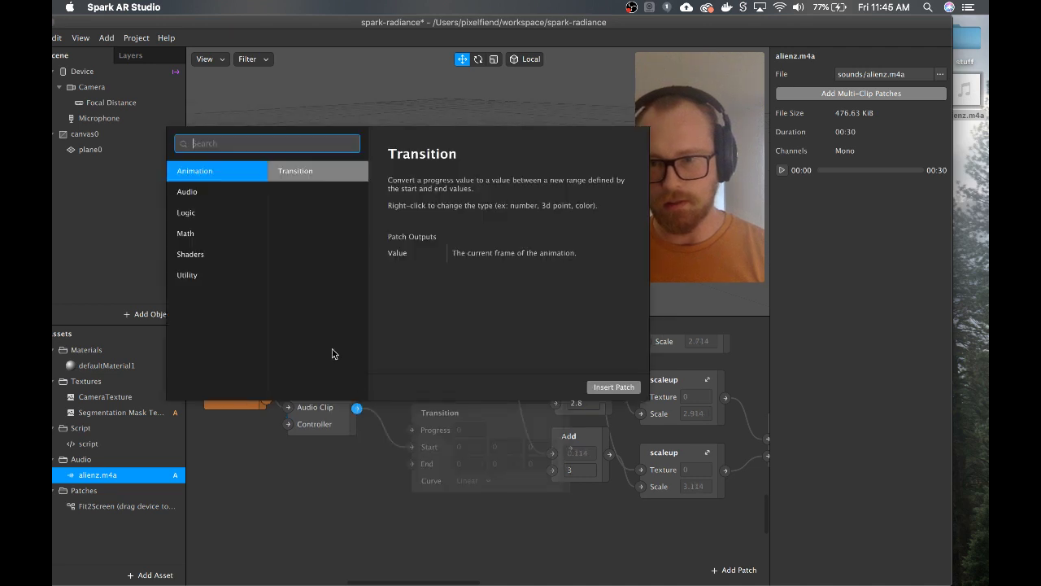
left_click(225, 189)
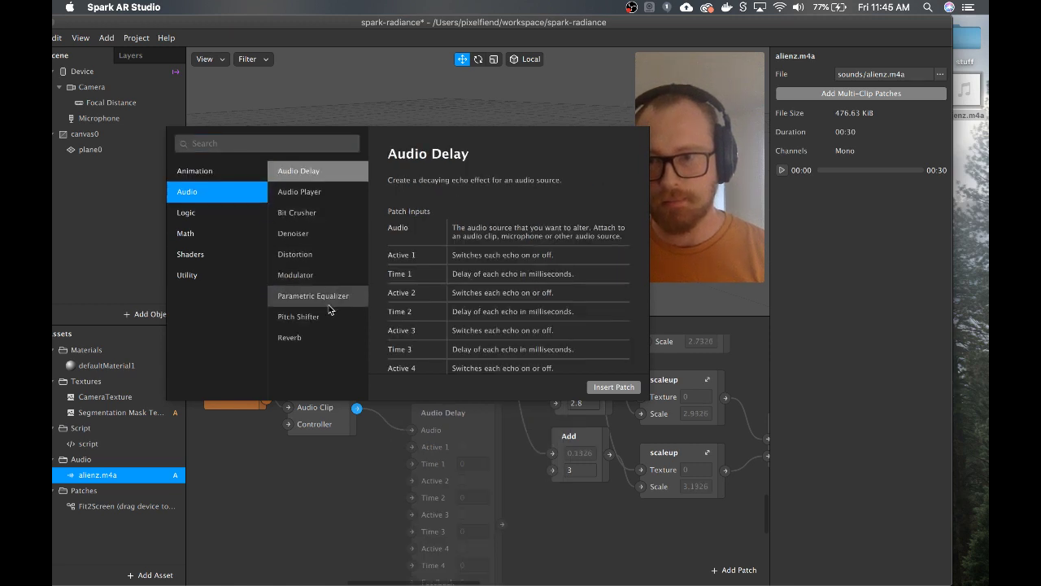
left_click(320, 336)
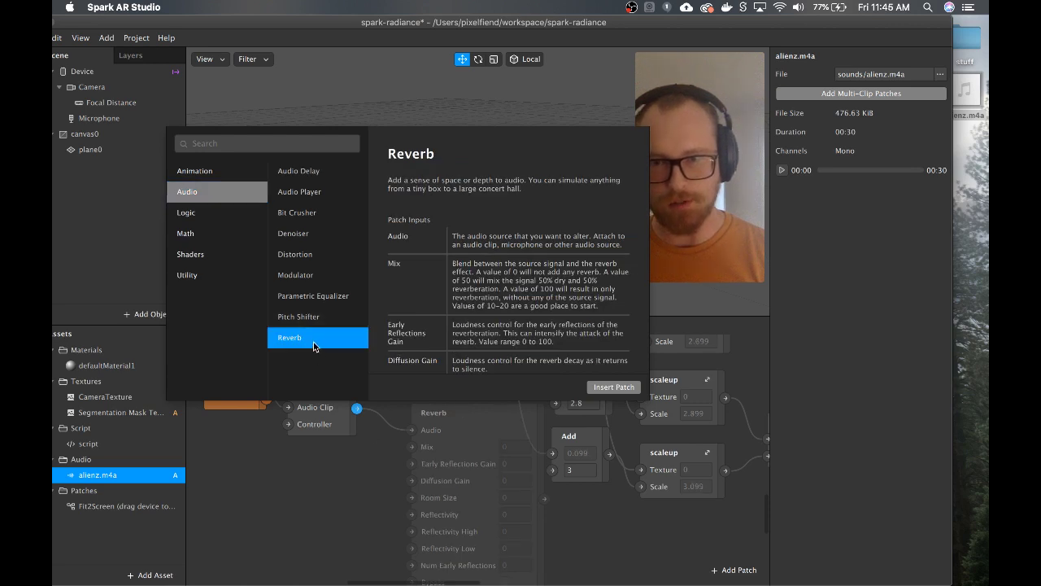
left_click(615, 386)
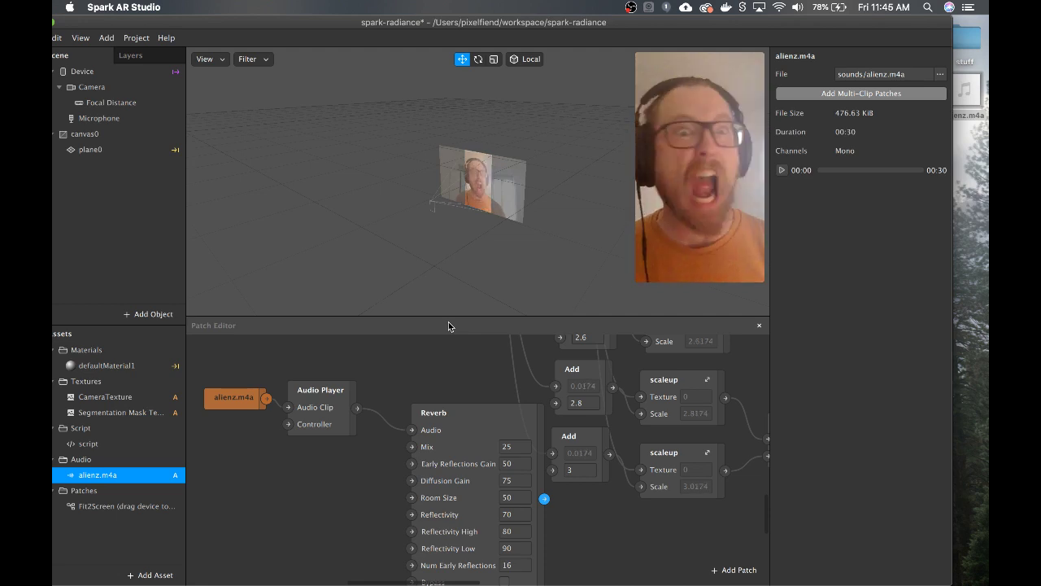
Align the Audio Player and Reverb nodes side by side and shift them left
mouse_move(720, 161)
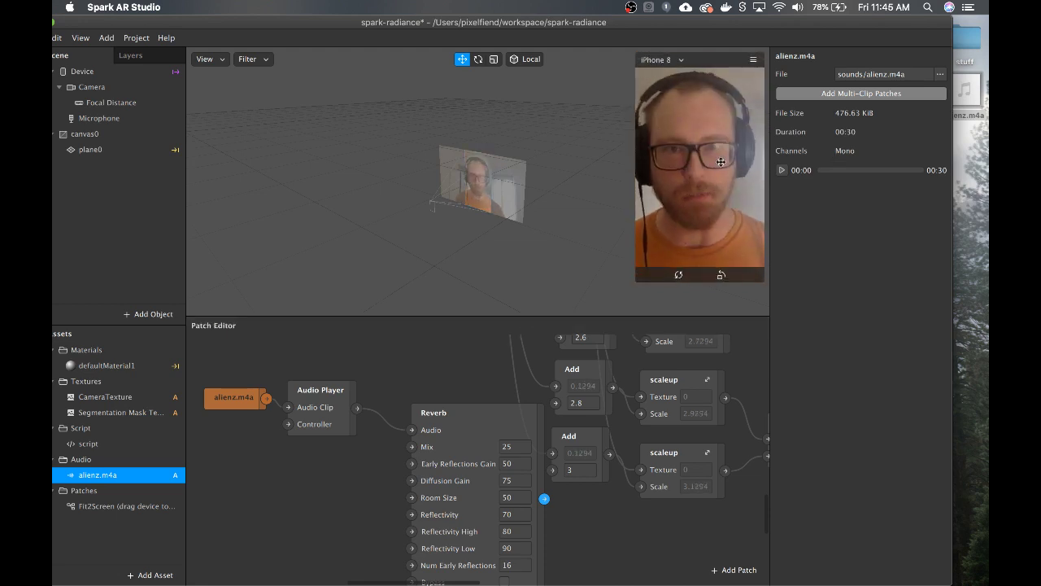
left_click_drag(446, 414, 408, 379)
left_click_drag(327, 387, 327, 374)
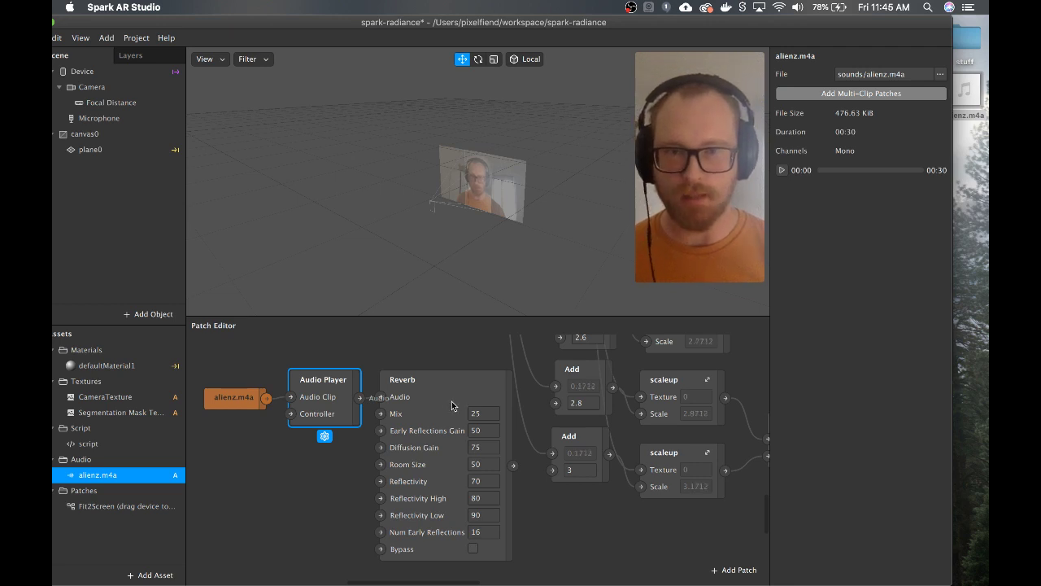
left_click_drag(244, 345, 486, 528)
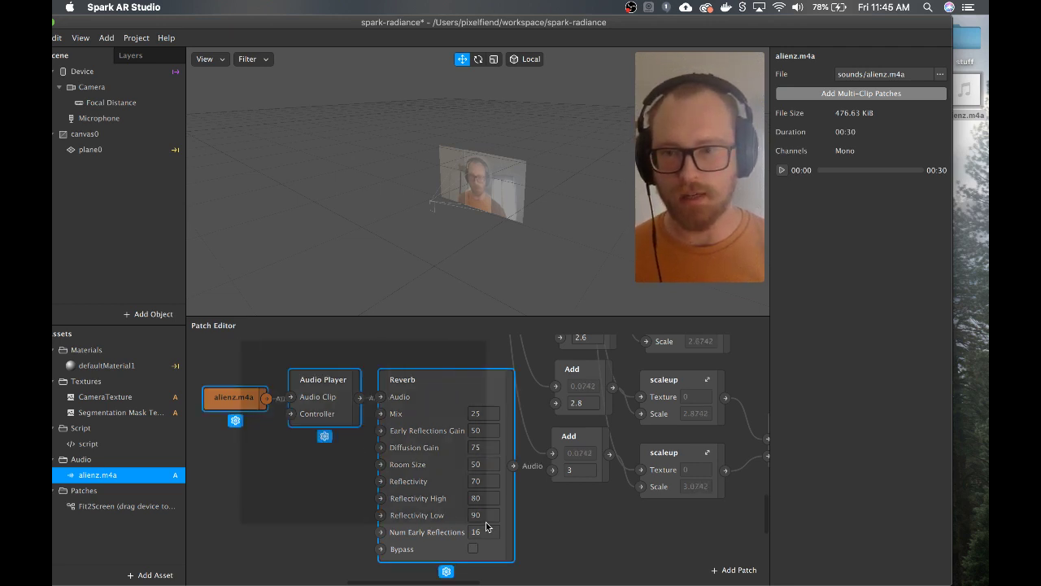
left_click_drag(442, 386, 291, 367)
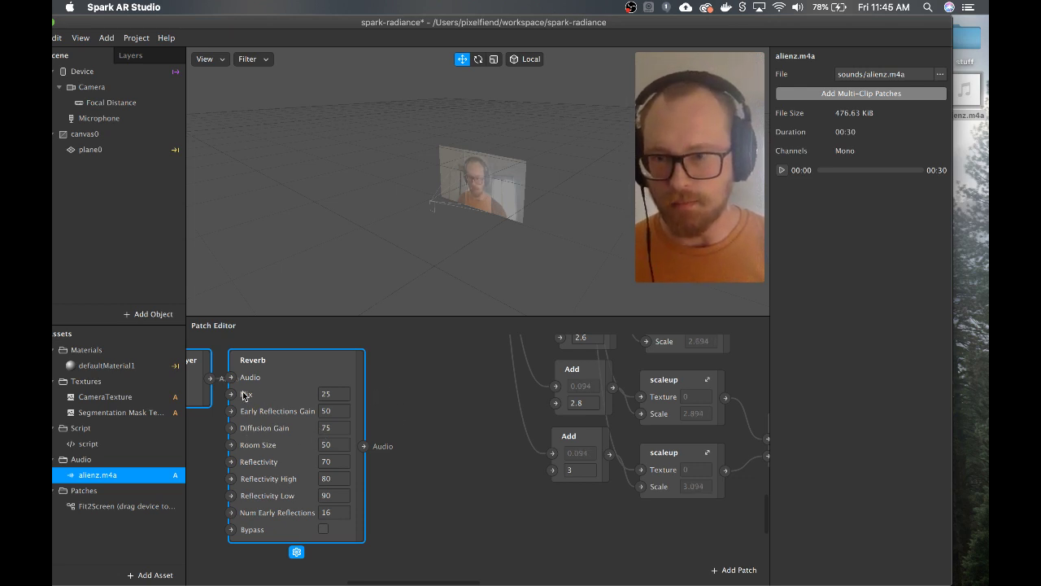
left_click_drag(277, 367, 319, 368)
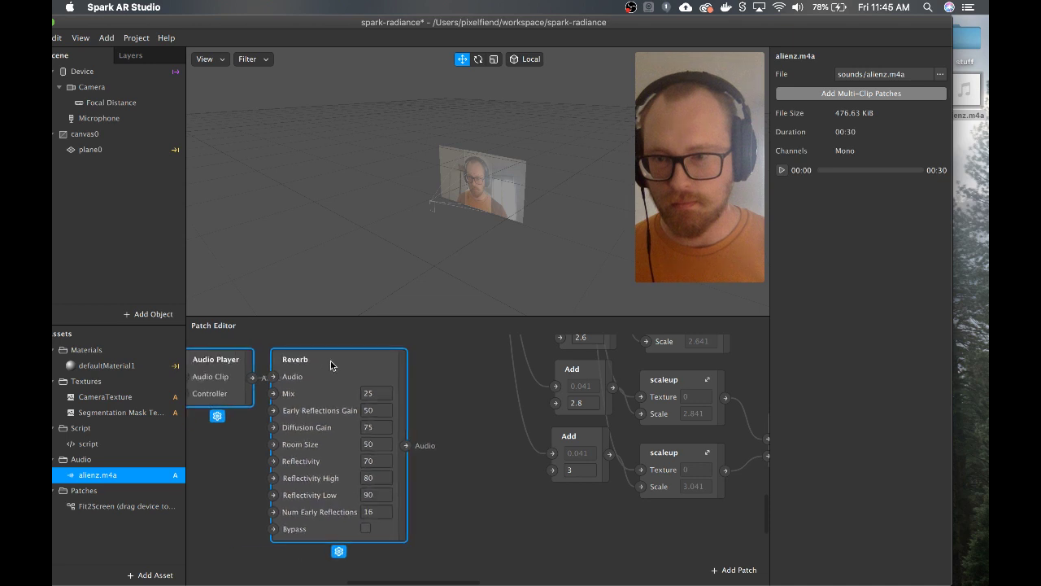
left_click(483, 377)
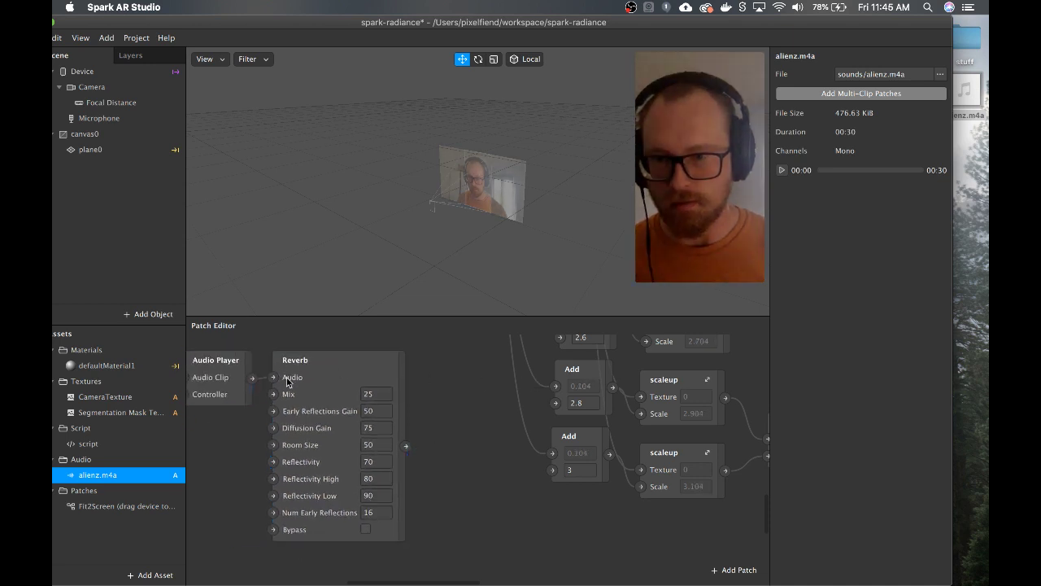
double_click(440, 384)
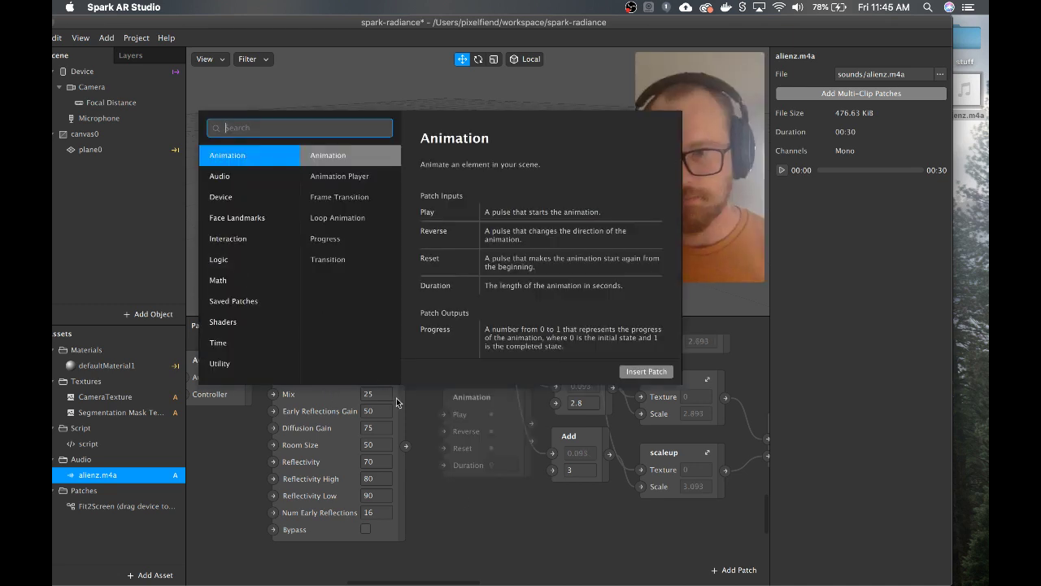
left_click(423, 409)
left_click_drag(406, 446, 464, 391)
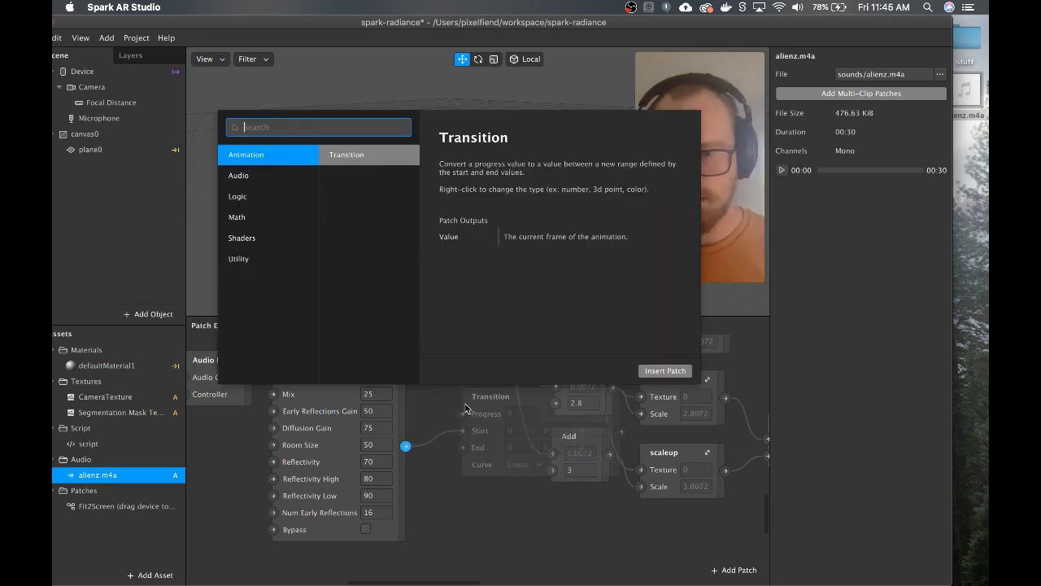
left_click(256, 173)
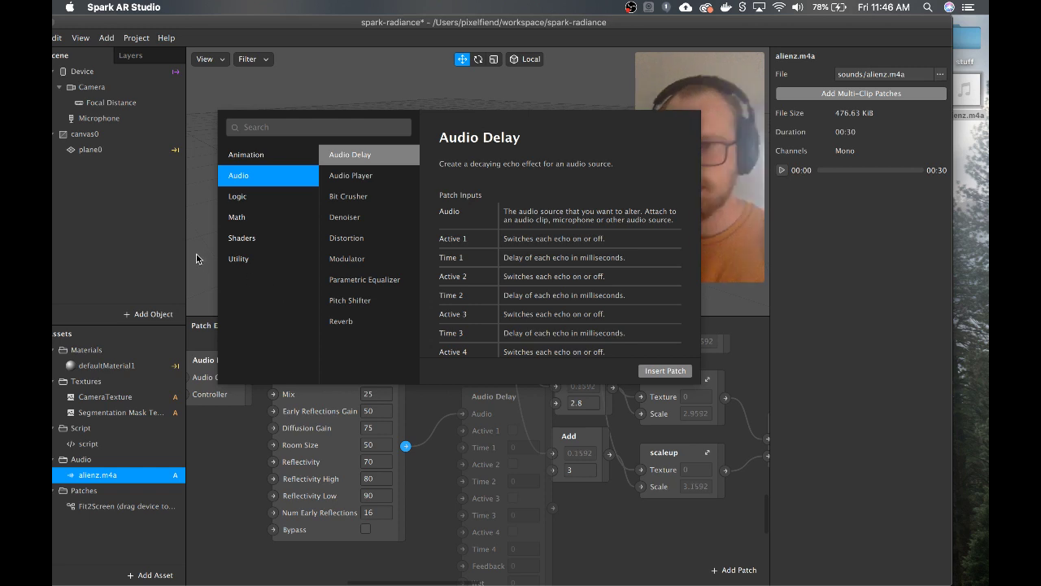
left_click(87, 227)
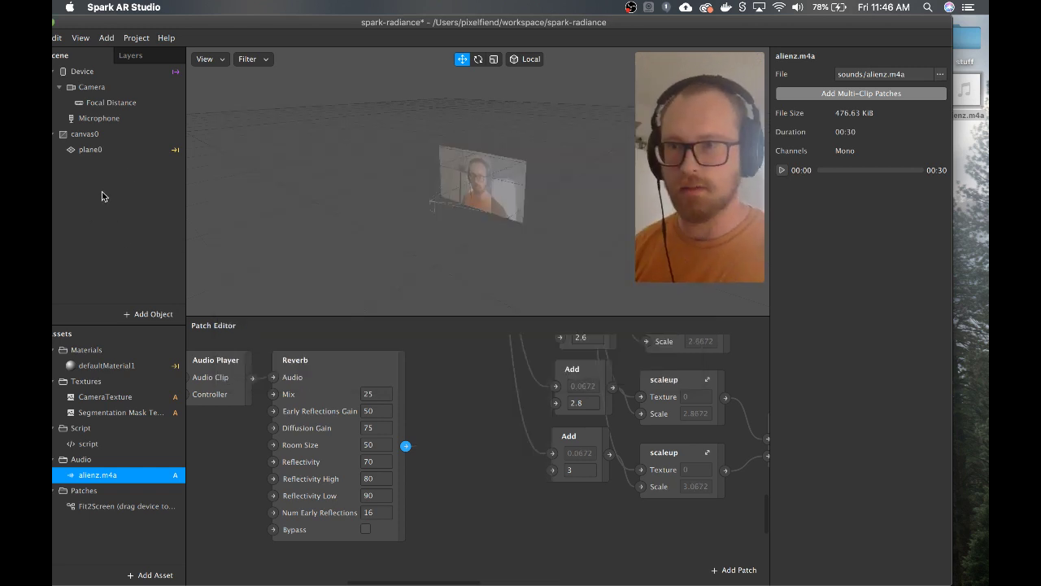
Add a Speaker to the scene and select speaker0
right_click(84, 191)
mouse_move(122, 201)
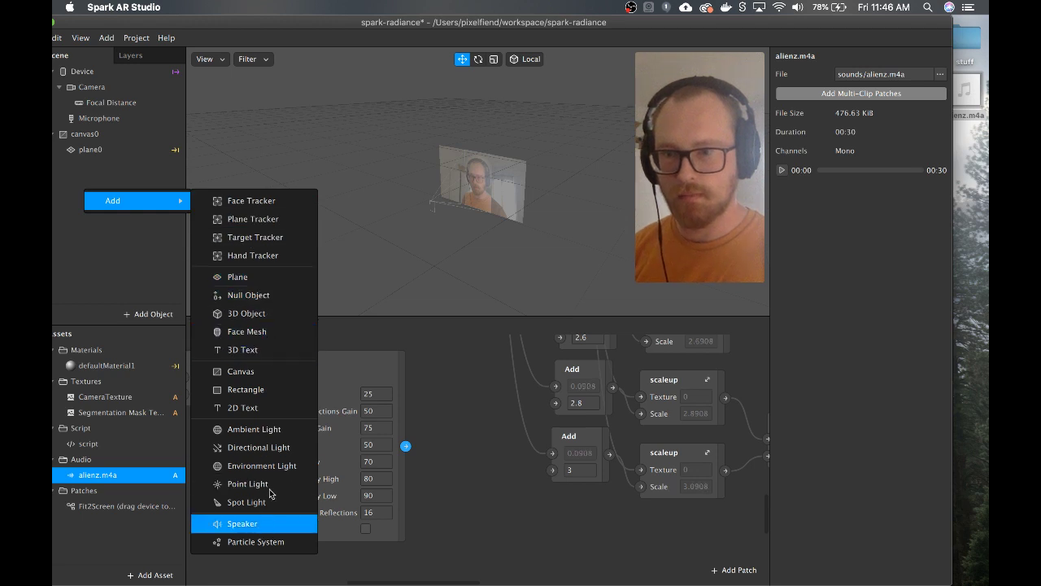
left_click(248, 522)
left_click(118, 120)
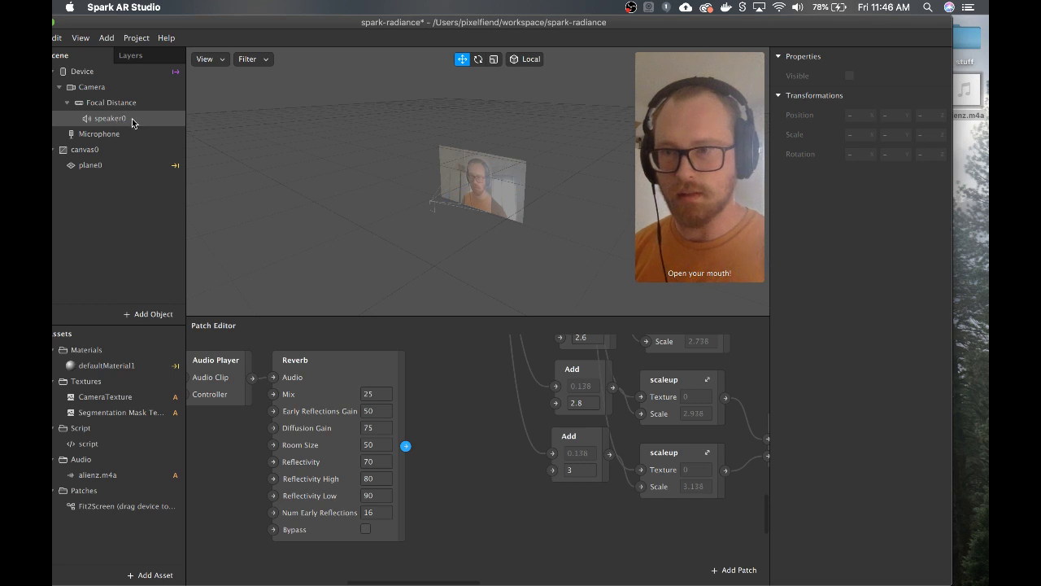
left_click(130, 120)
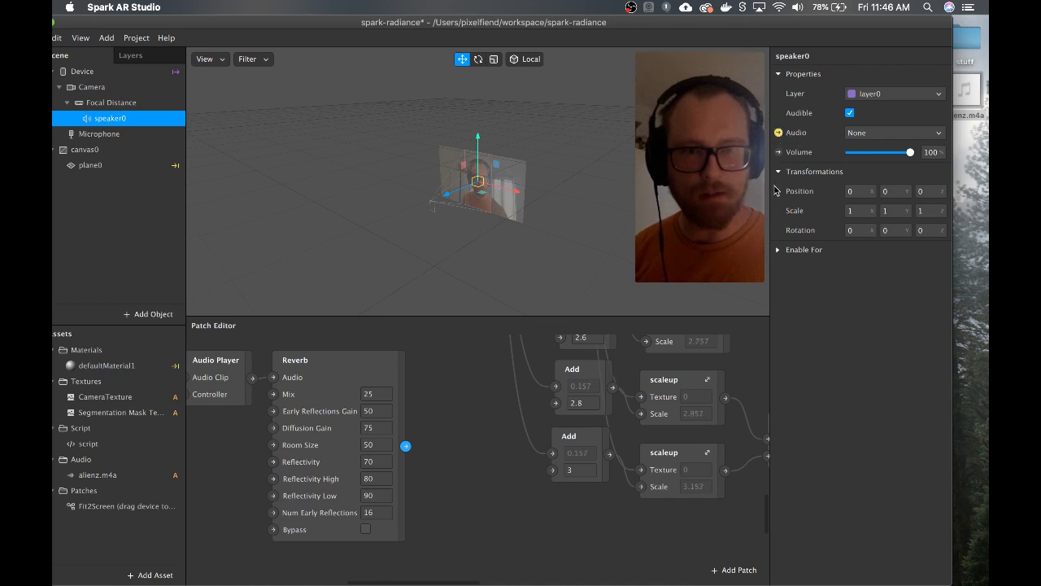
Create a speaker0 patch and connect Reverb's output to its Audio input
left_click(779, 131)
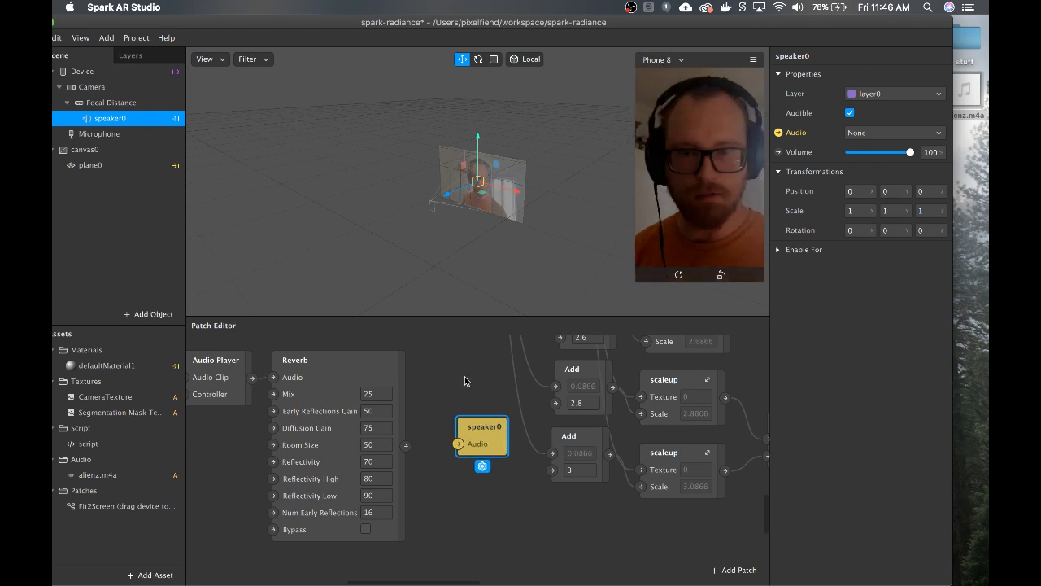
left_click_drag(406, 446, 444, 432)
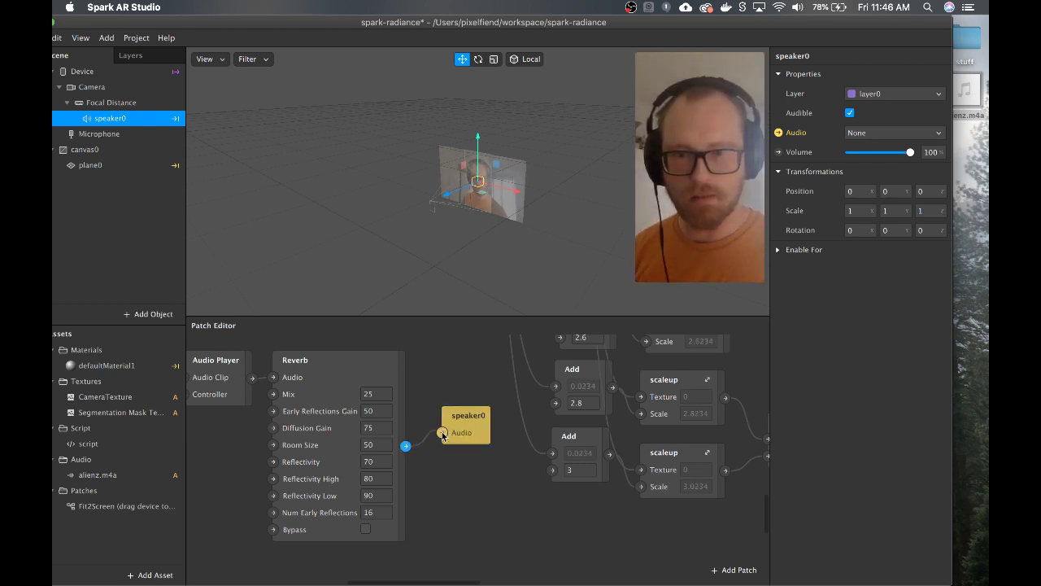
left_click(442, 432)
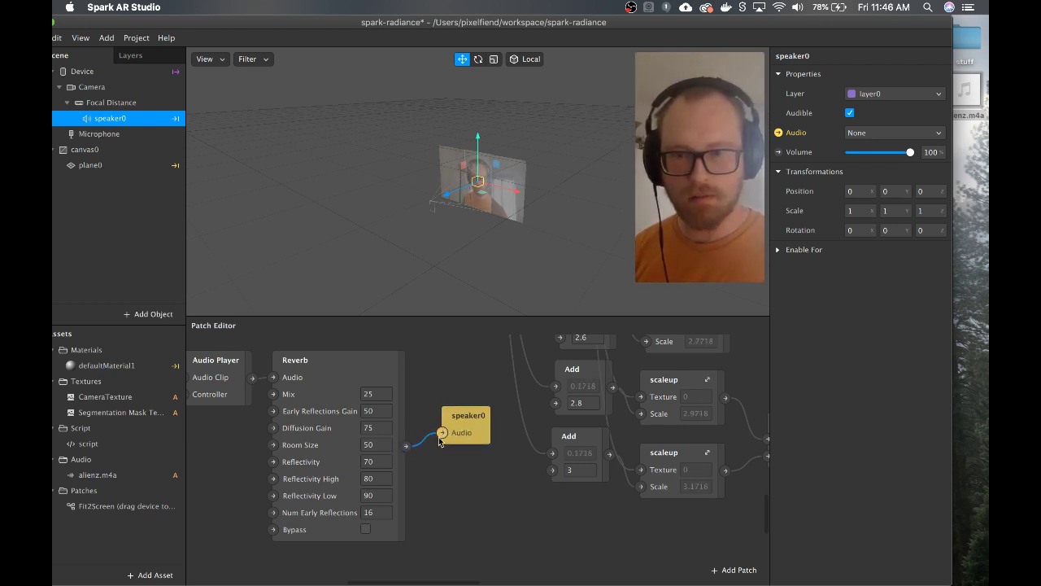
left_click(312, 445)
left_click(230, 443)
Raise the system volume and nudge the alienz.m4a patch slightly down-left
key("XF86AudioRaiseVolume")
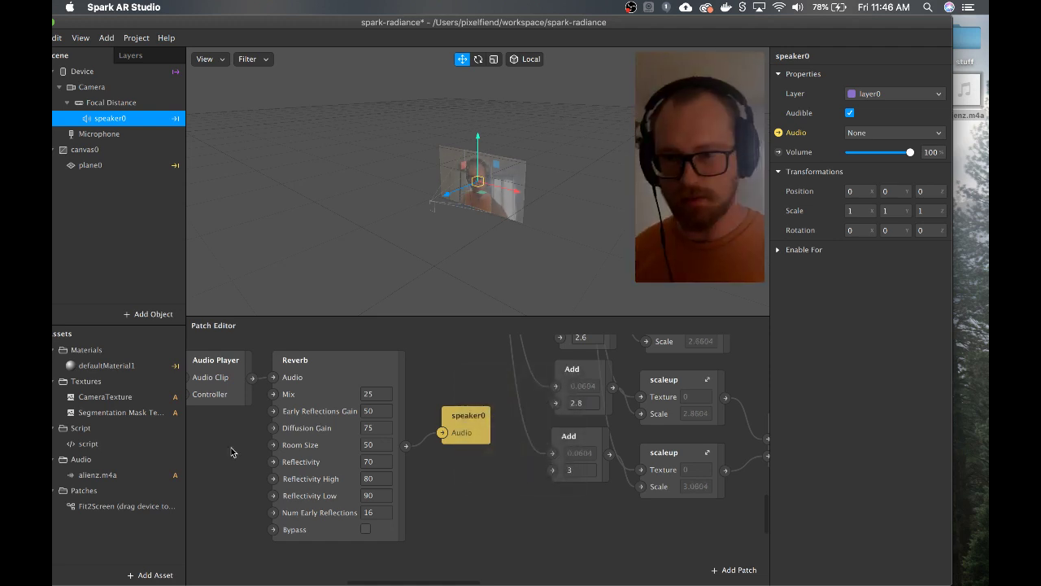
left_click_drag(231, 448, 275, 457)
scroll(244, 460, "up", 1)
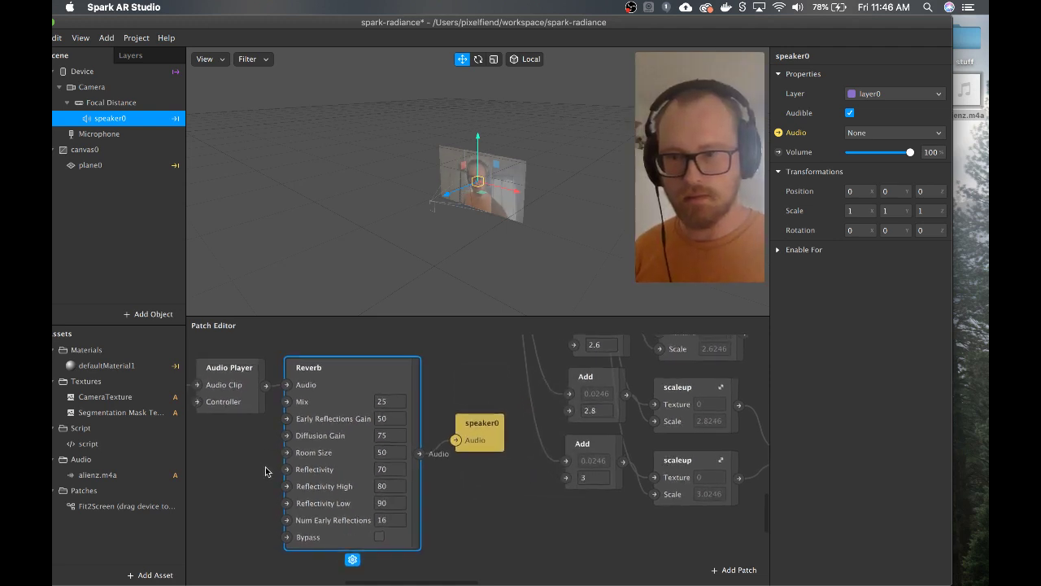
left_click(371, 454)
left_click(302, 362)
left_click_drag(302, 358, 298, 367)
left_click(226, 473)
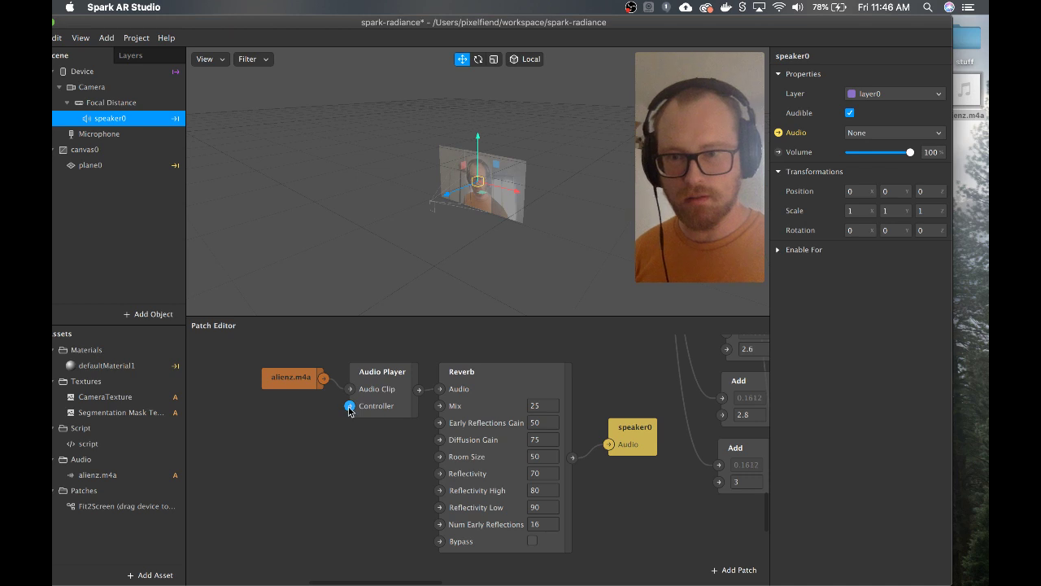
Search 'contr' and insert a Single-Clip Controller below the clip patch
right_click(329, 447)
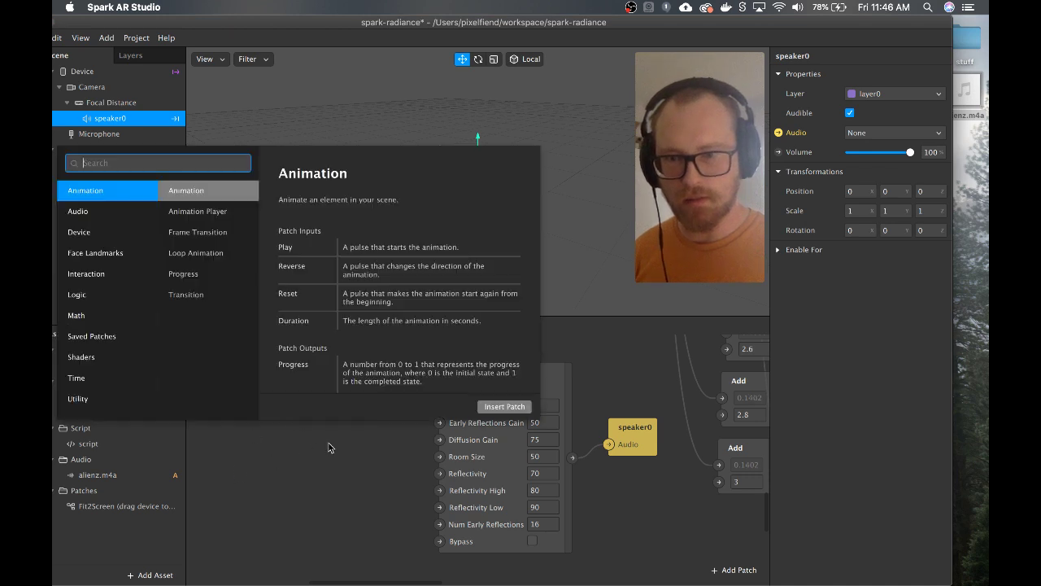
left_click(124, 213)
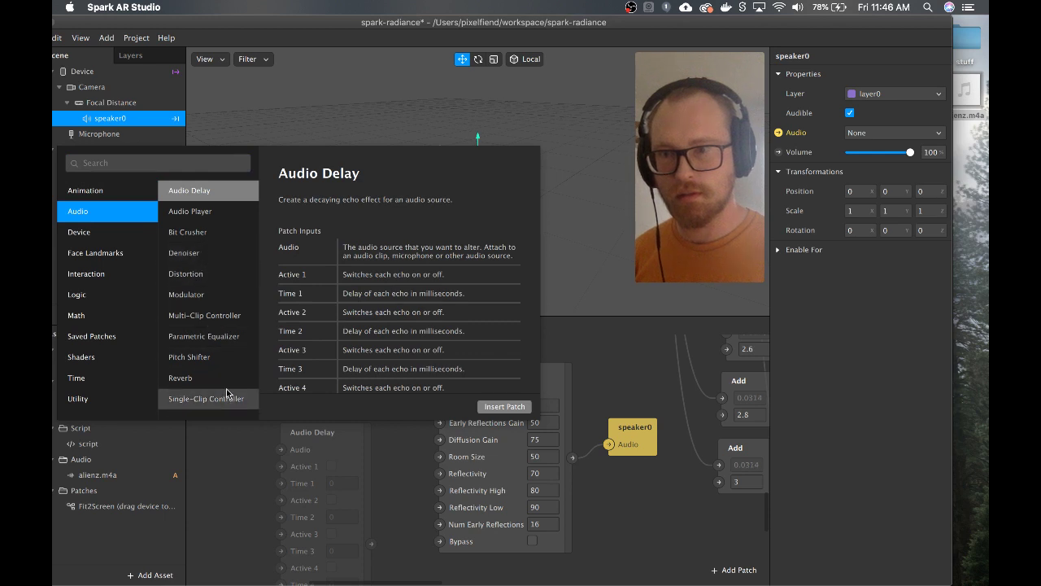
left_click(135, 163)
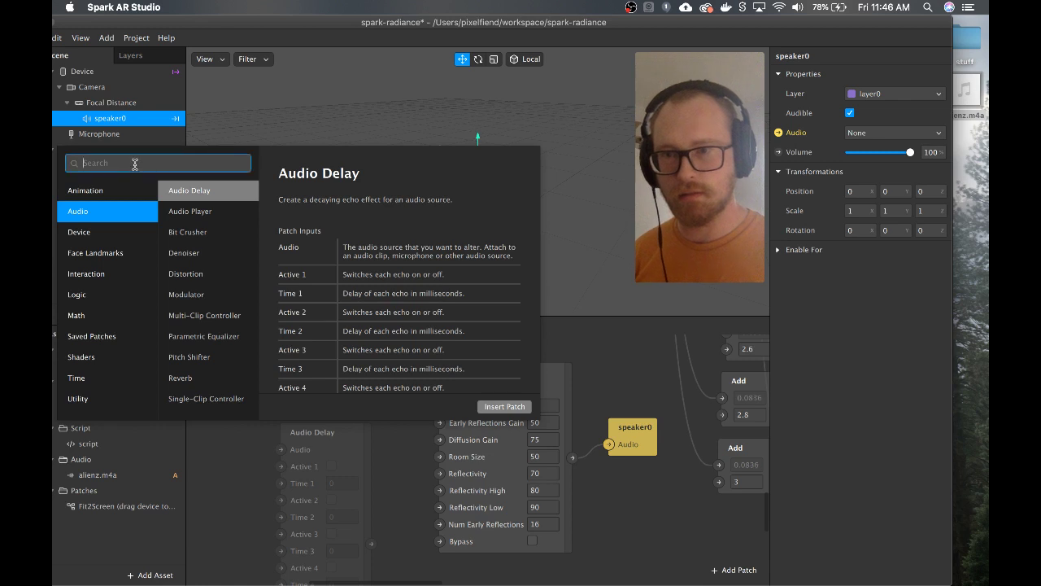
type("contr")
left_click(127, 213)
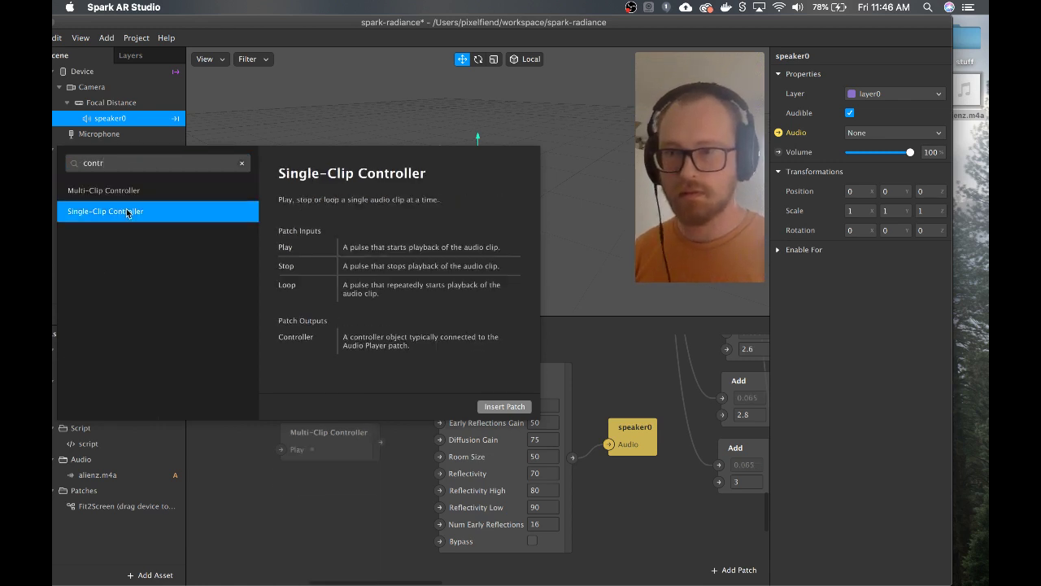
double_click(127, 212)
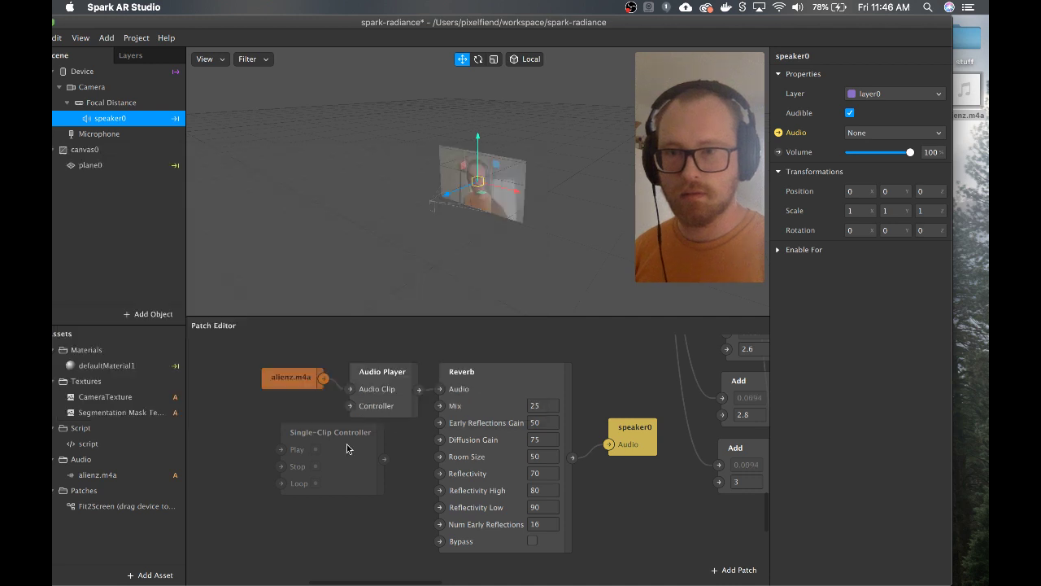
left_click_drag(332, 437, 350, 406)
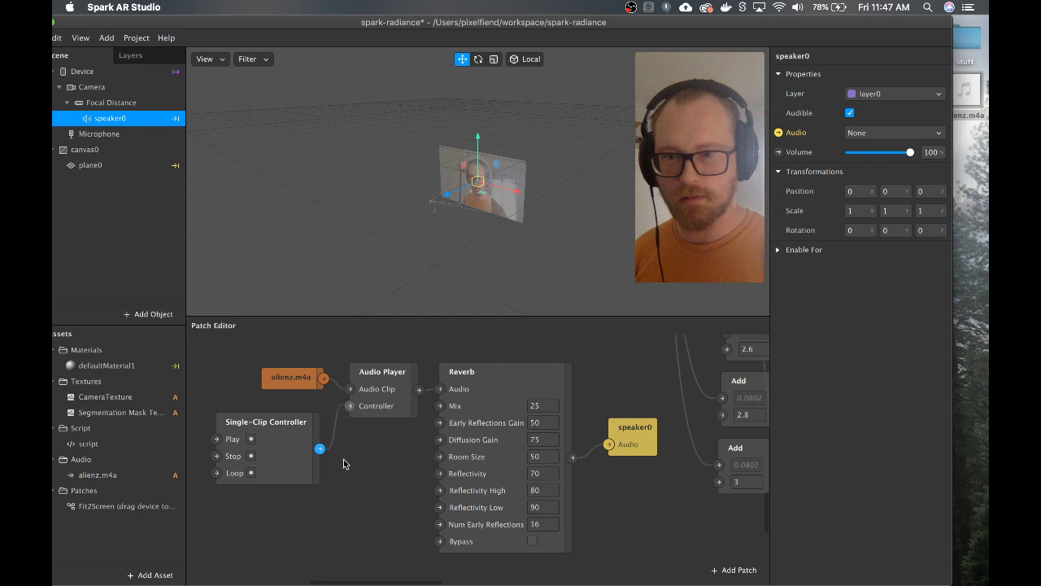
Wire the Single-Clip Controller into the Audio Player's Controller input
left_click(245, 480)
left_click_drag(235, 516, 355, 524)
left_click_drag(279, 513, 447, 525)
Check the Single-Clip Controller's context options, then bring up the patch insertion list
left_click(418, 461)
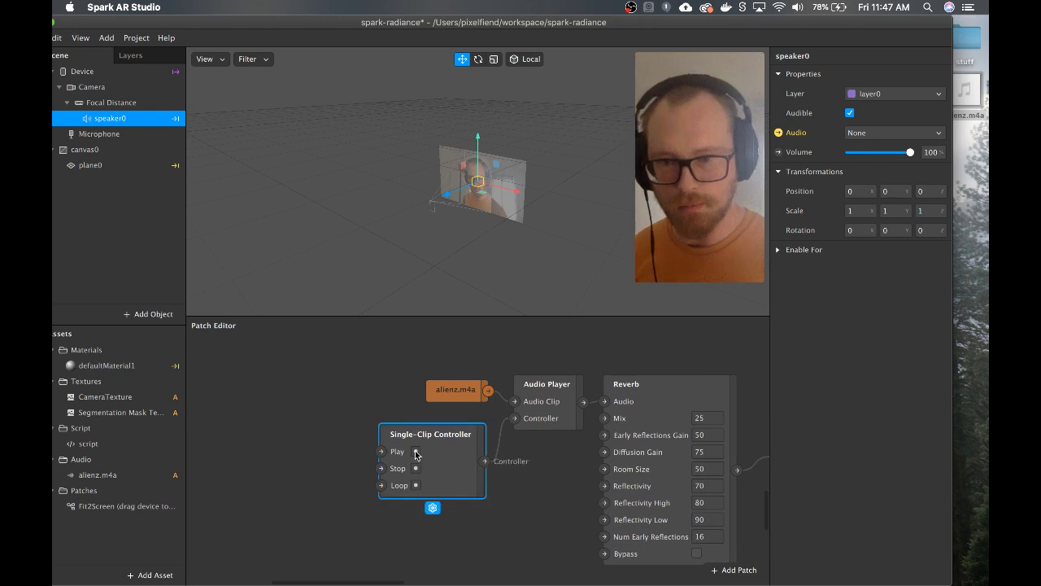
right_click(415, 440)
left_click(432, 504)
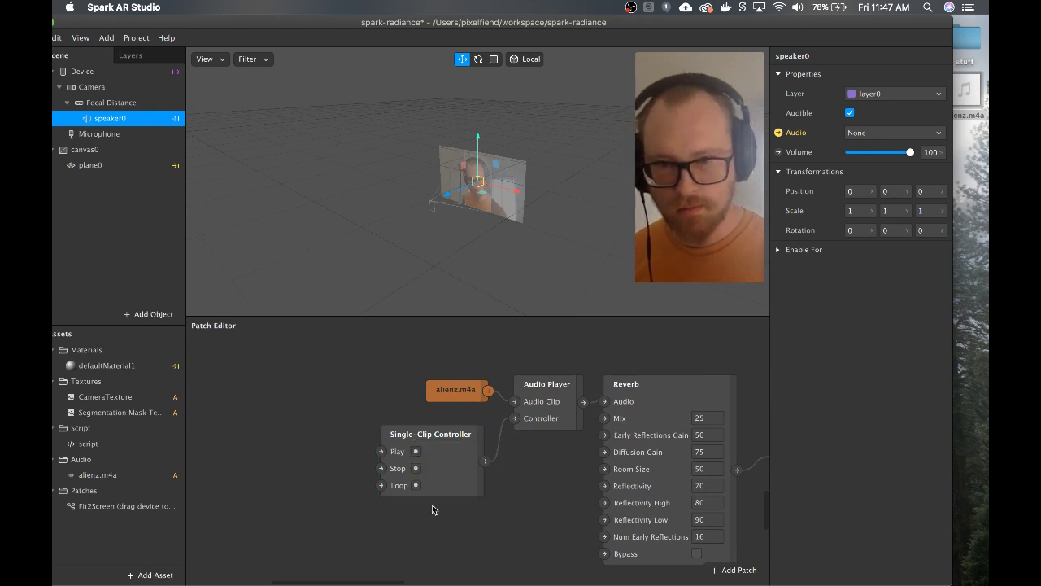
left_click(437, 479)
left_click(430, 506)
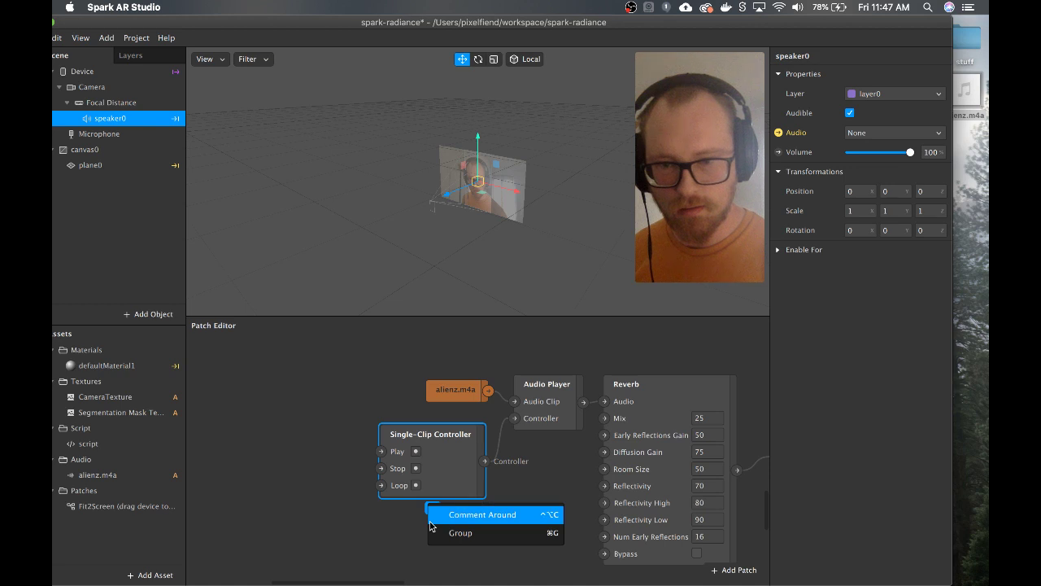
left_click(435, 515)
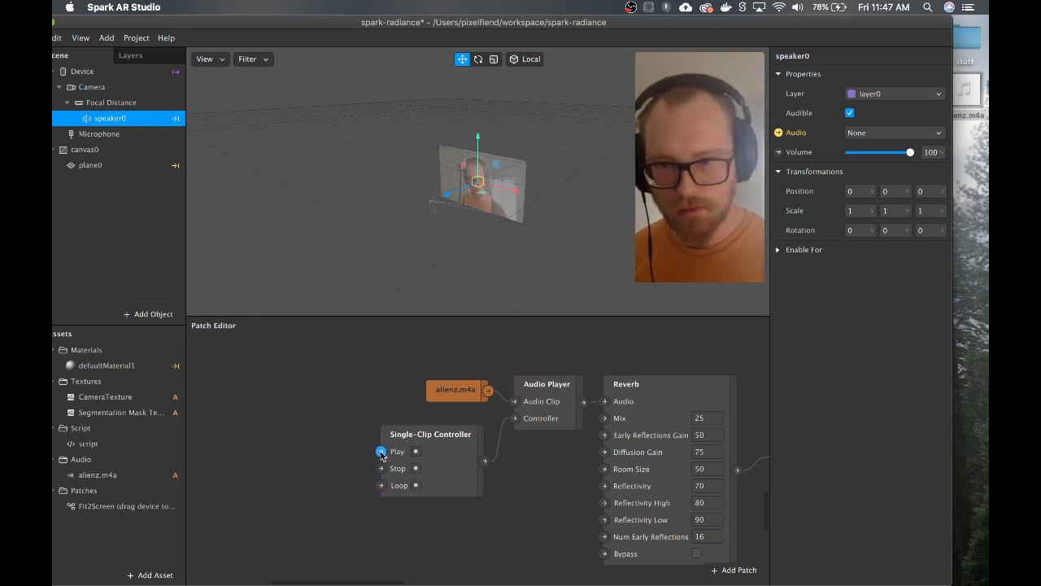
left_click(434, 493)
left_click(433, 508)
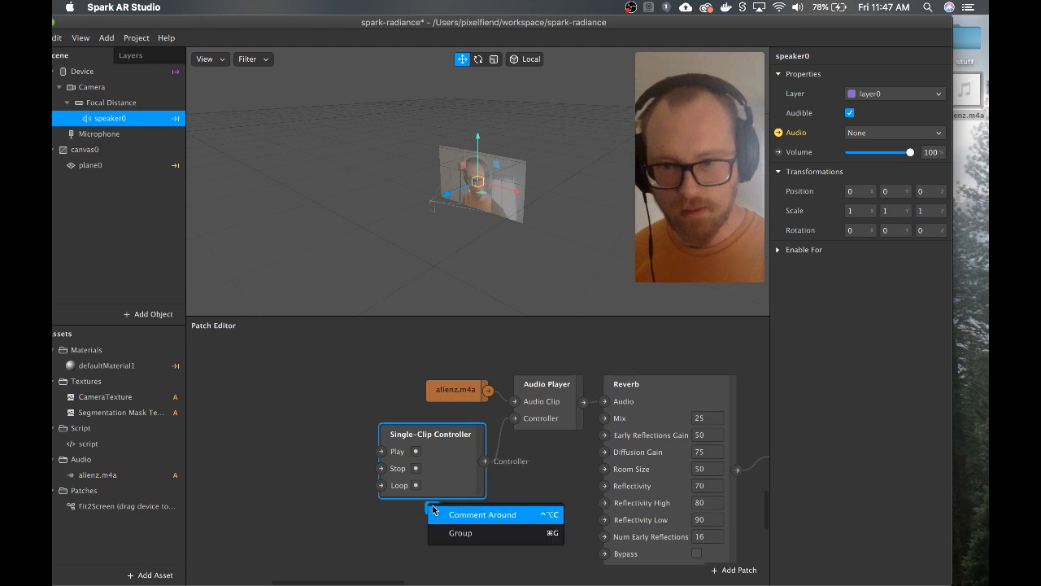
right_click(430, 441)
left_click(446, 453)
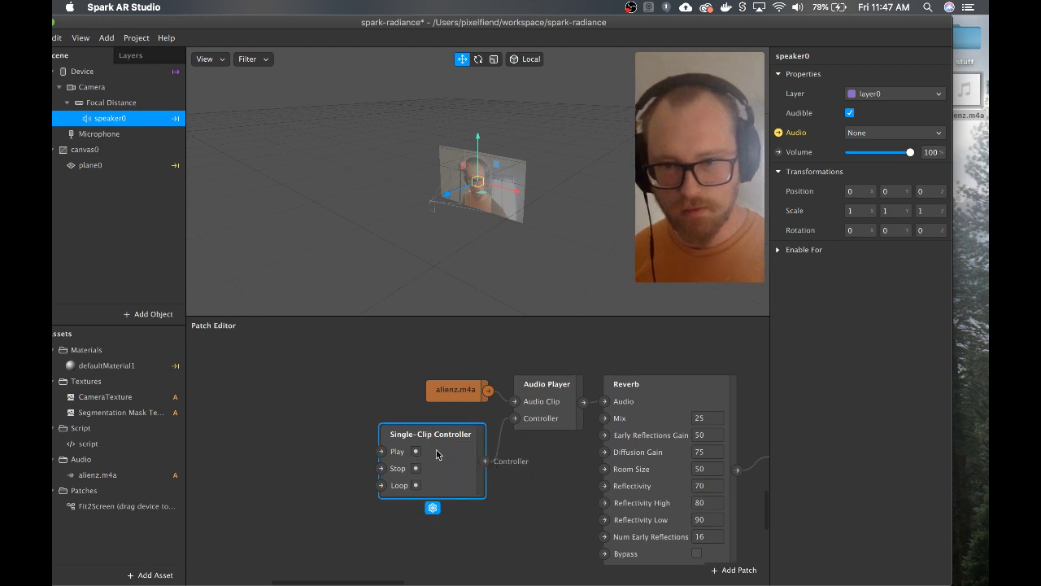
left_click(328, 458)
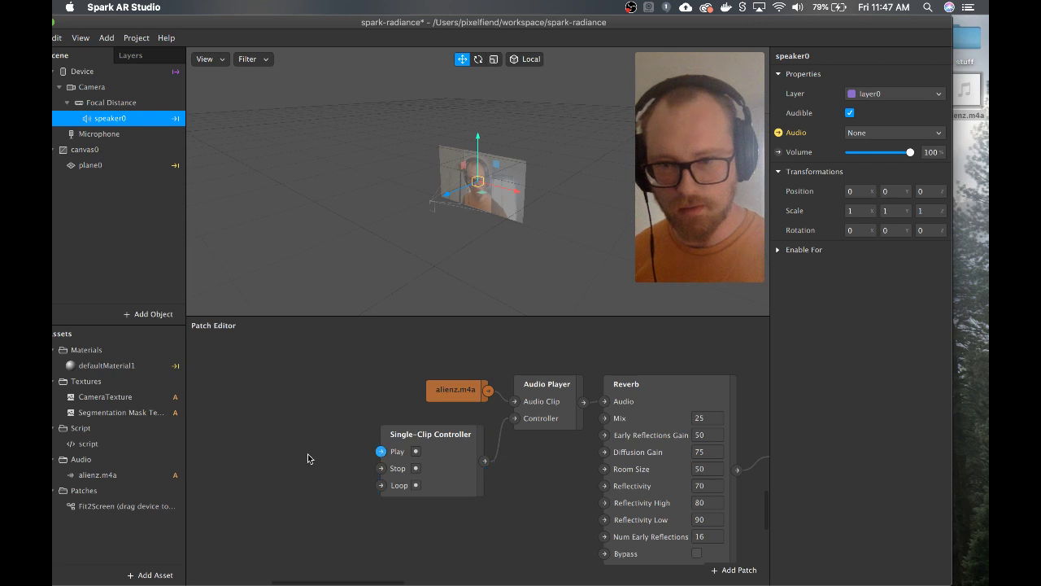
right_click(307, 454)
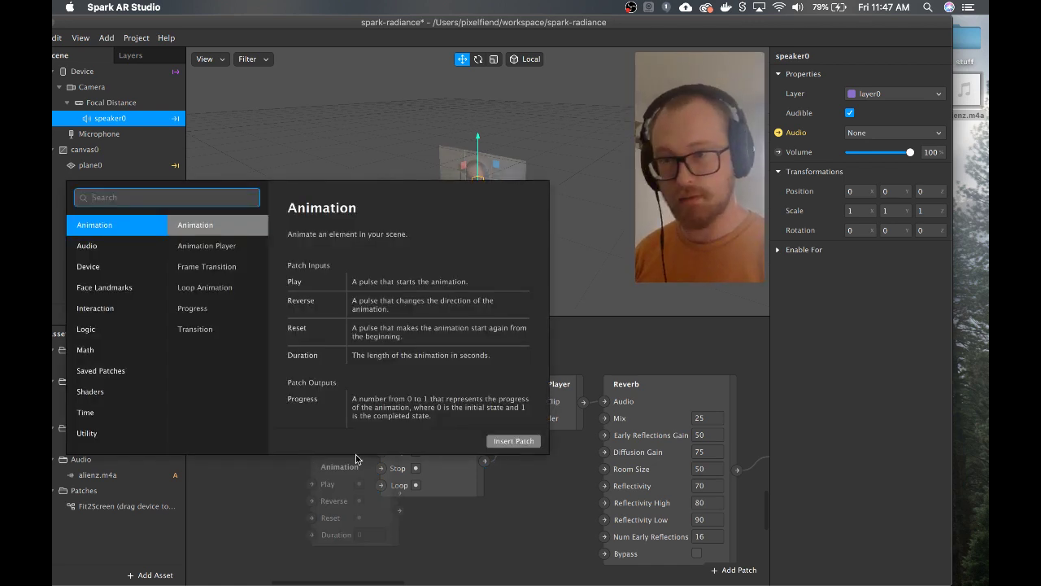
Insert a Value patch and set its type to Boolean
type("value")
key("Return")
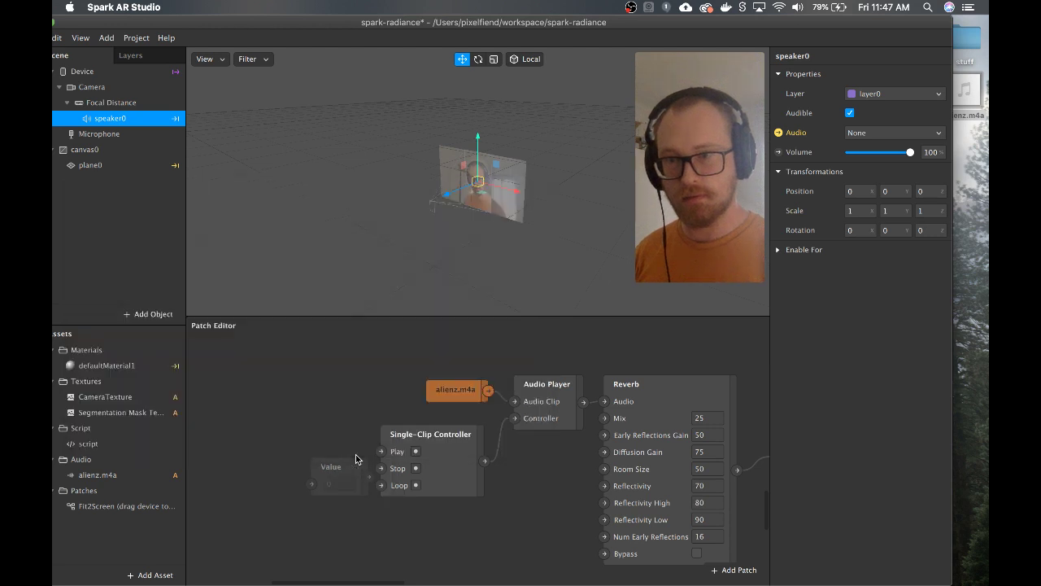
left_click_drag(355, 459, 262, 408)
right_click(252, 406)
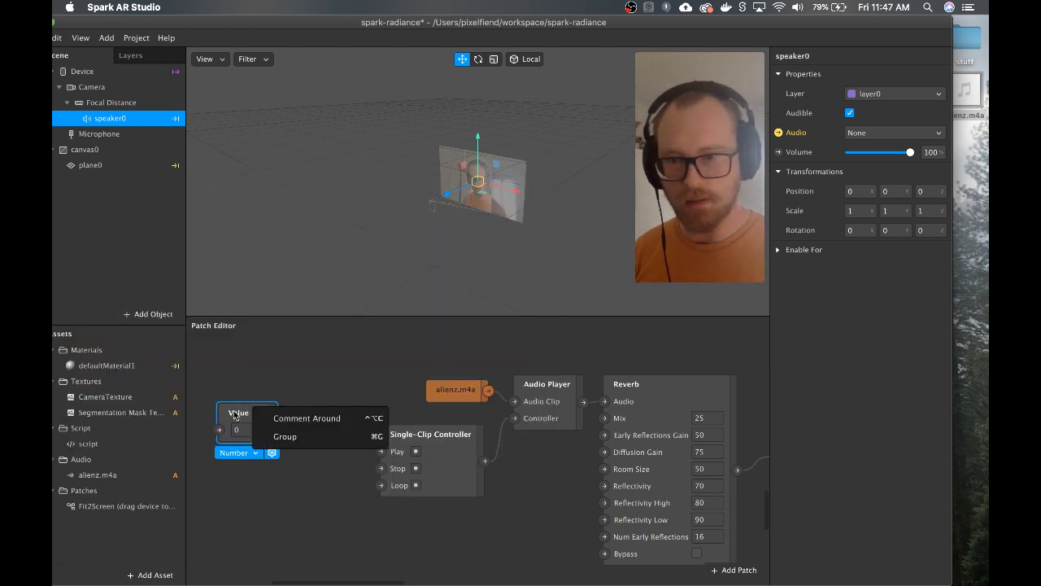
left_click(236, 415)
left_click(238, 452)
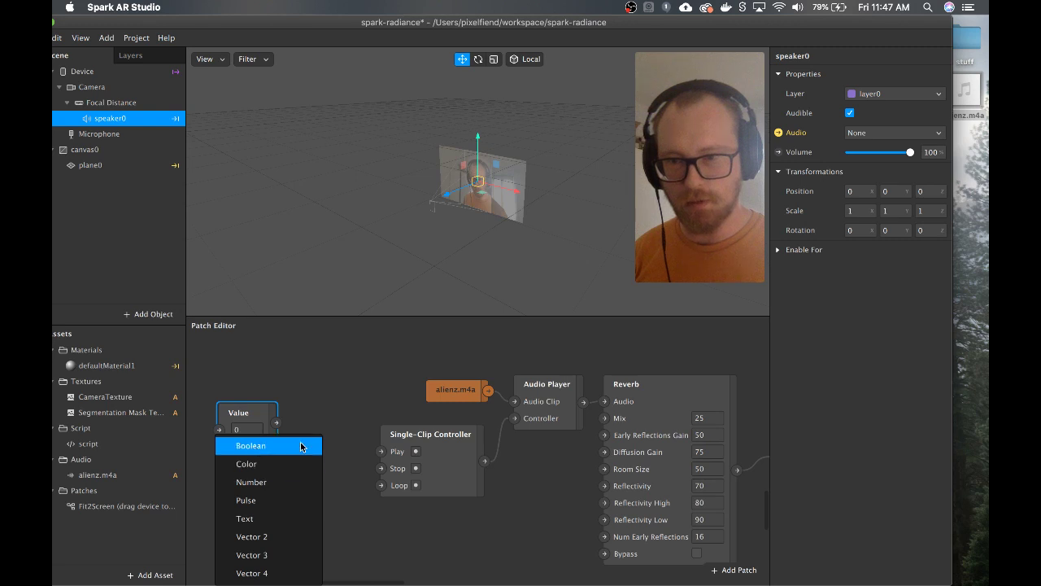
key("Return")
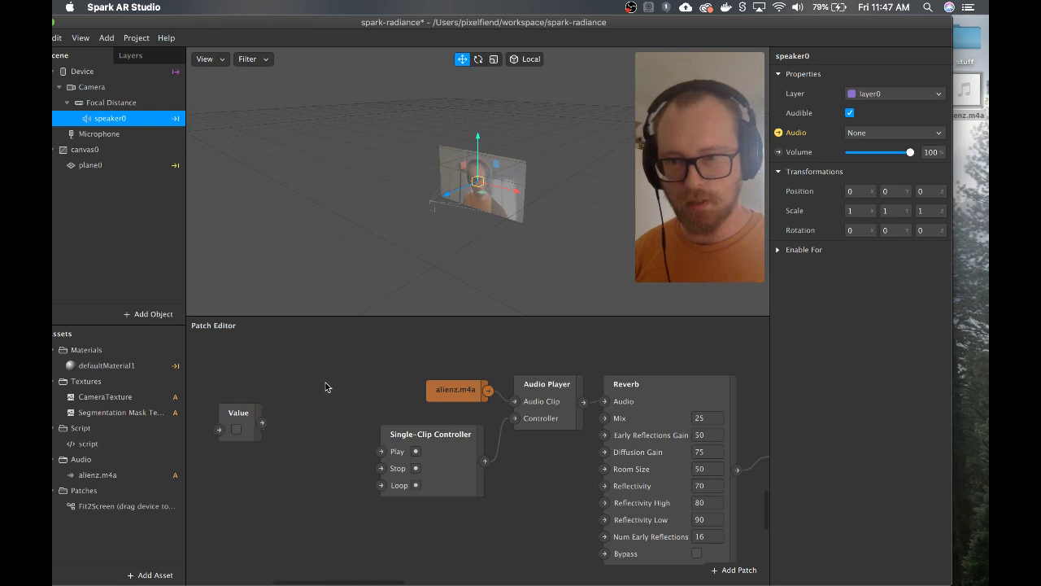
left_click(235, 440)
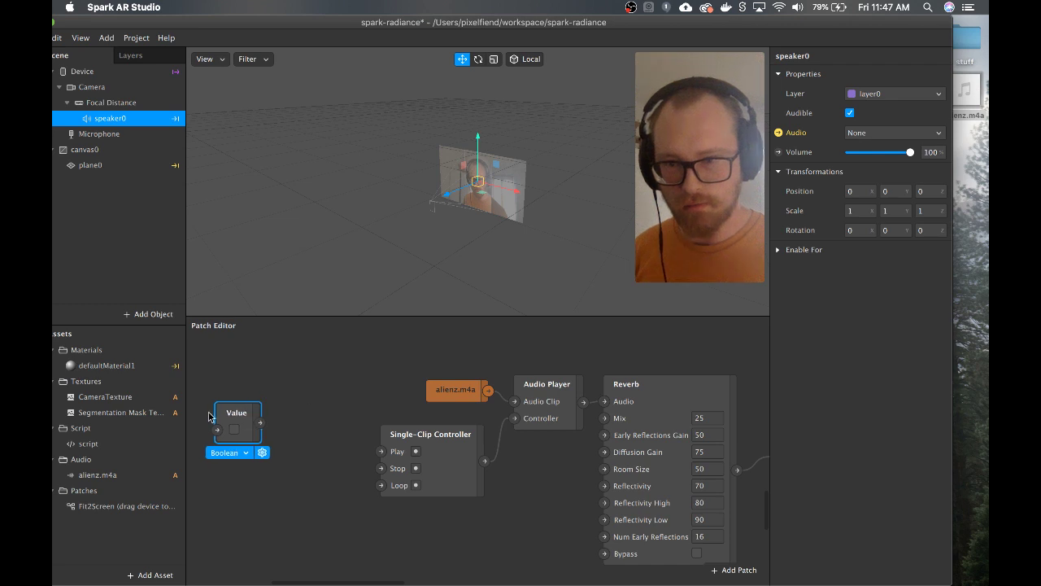
left_click_drag(243, 430, 283, 425)
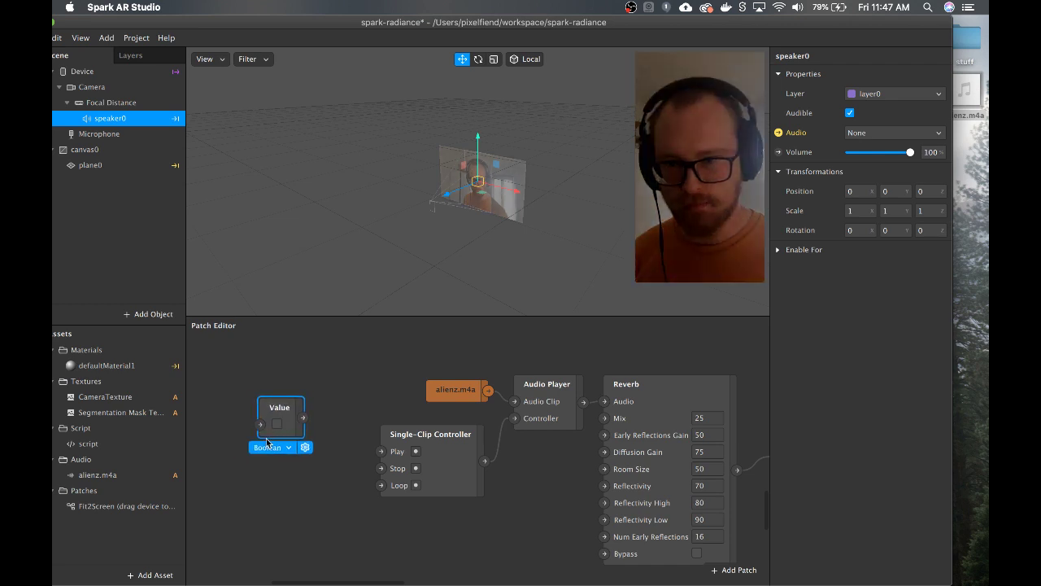
Connect the Boolean Value through a Pulse to the controller's Play and toggle its checkbox
left_click_drag(307, 424, 380, 454)
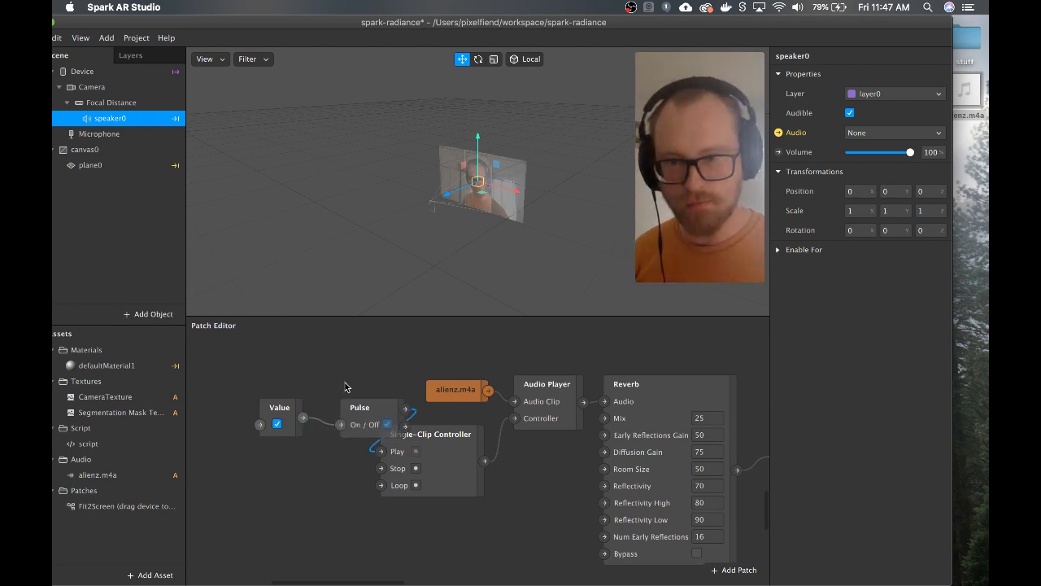
left_click_drag(235, 370, 304, 412)
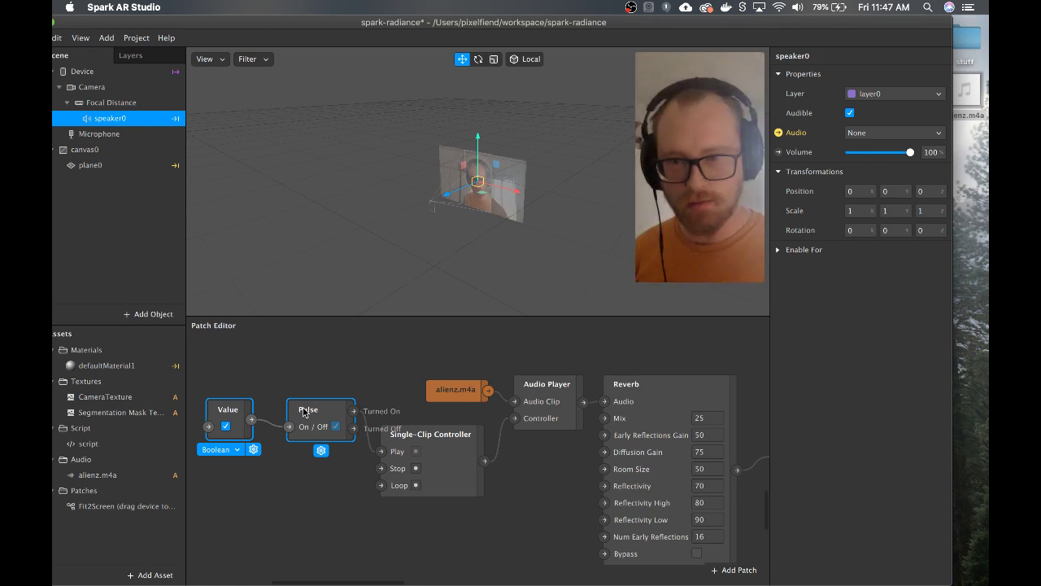
left_click(519, 473)
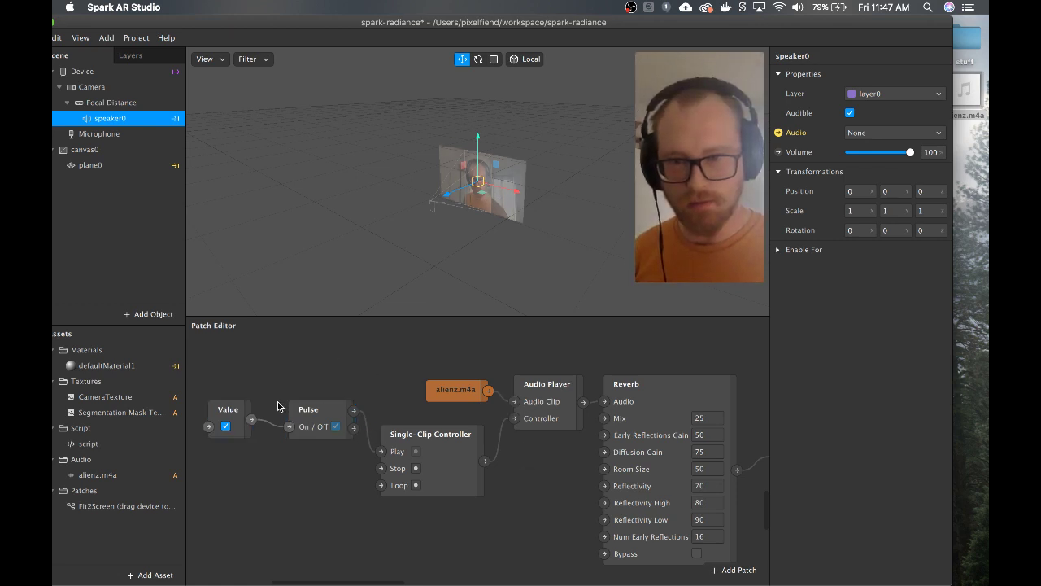
left_click(226, 427)
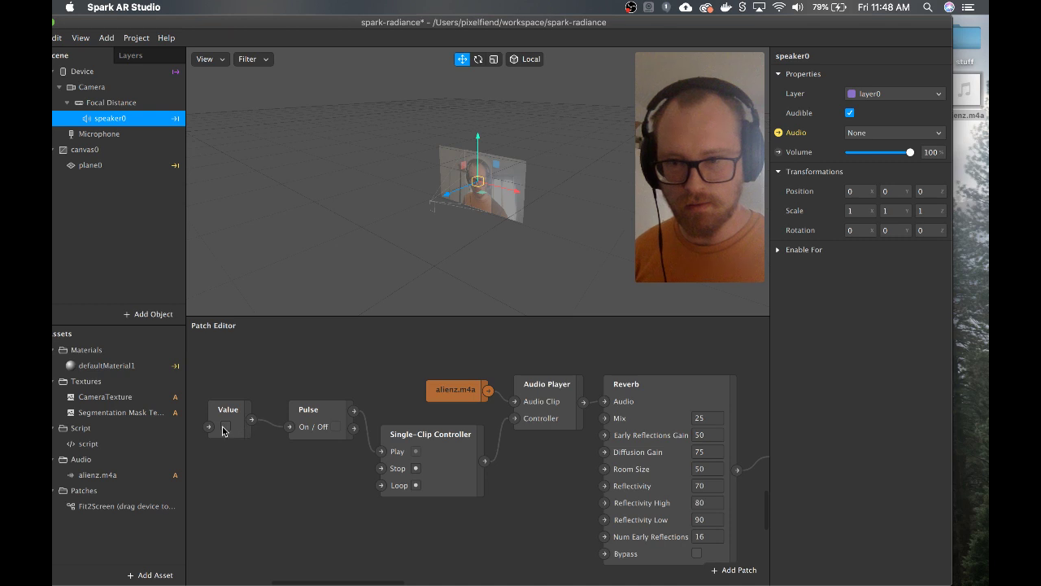
Delete the Value and Pulse test patches
left_click(337, 432)
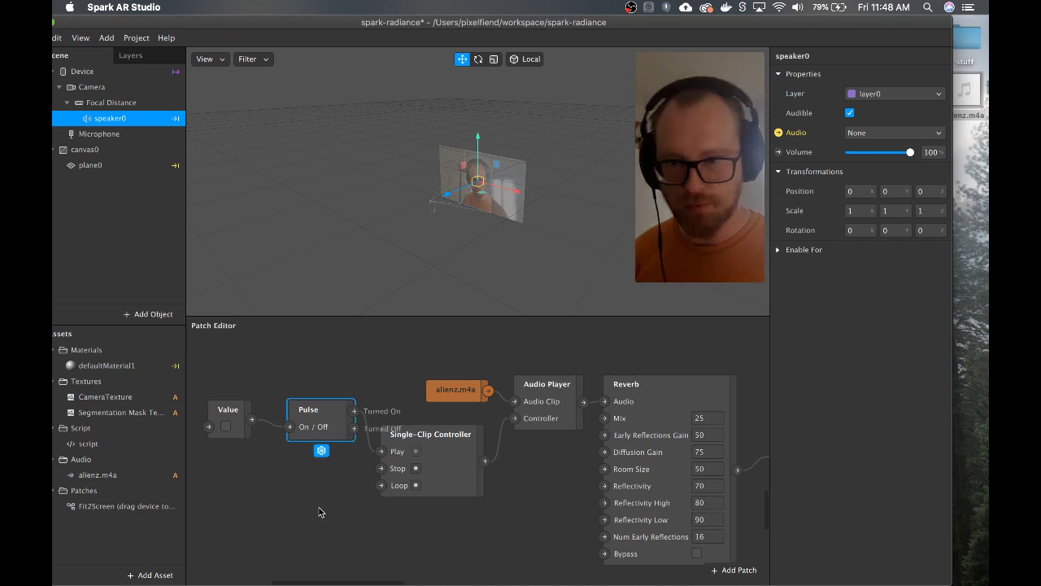
left_click_drag(379, 380, 245, 454)
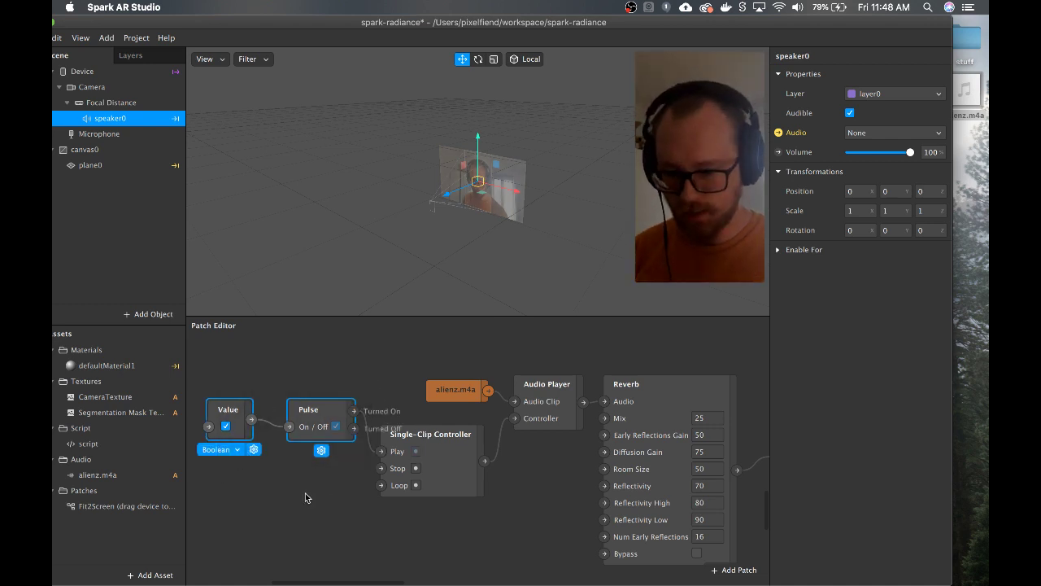
key("BackSpace")
Delete the Single-Clip Controller and bring speaker0 and the Reverb chain into view
left_click(452, 442)
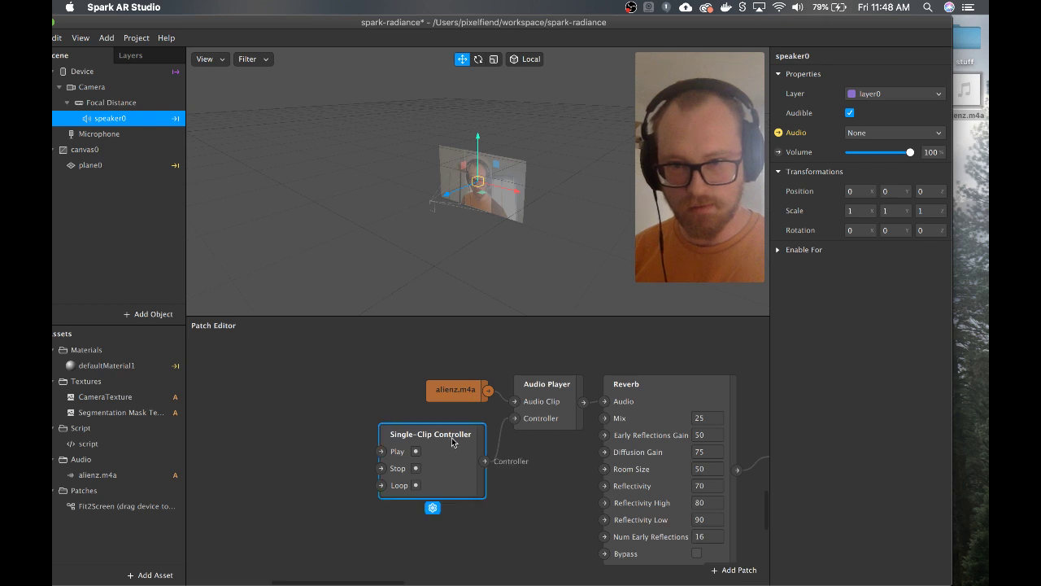
key("BackSpace")
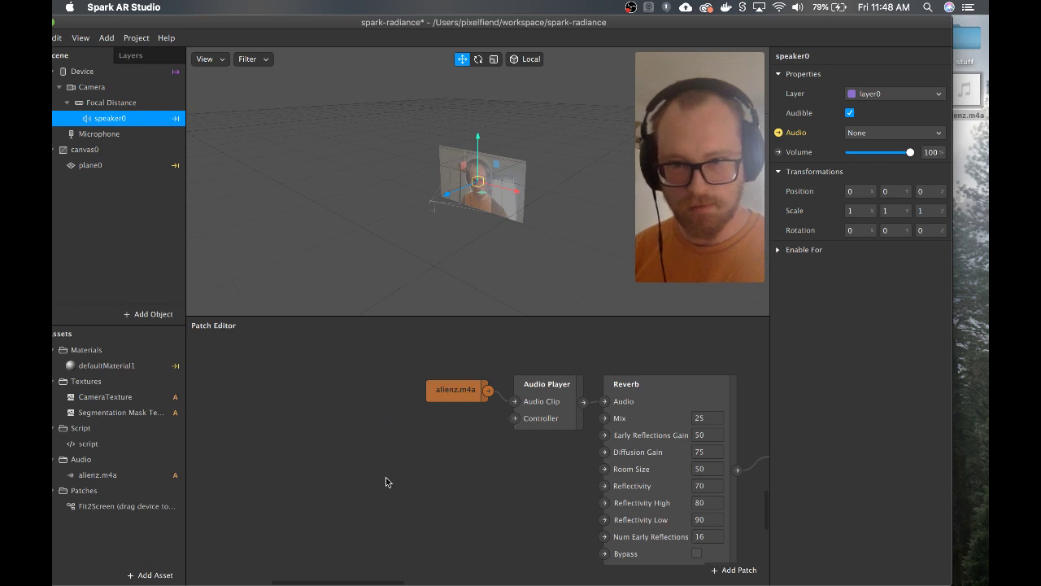
left_click_drag(511, 453, 251, 434)
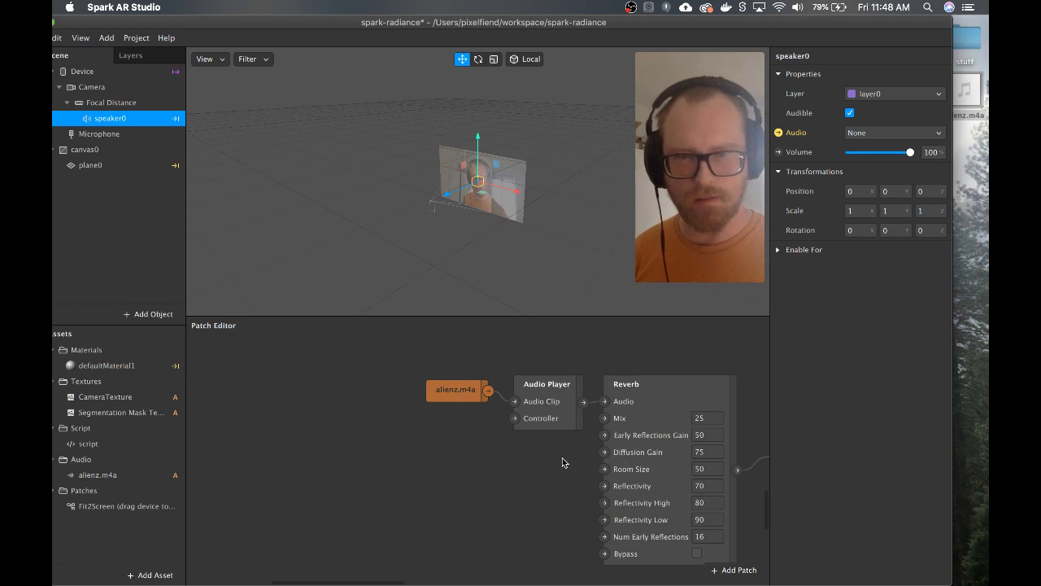
left_click_drag(578, 455, 361, 464)
left_click_drag(492, 385, 504, 373)
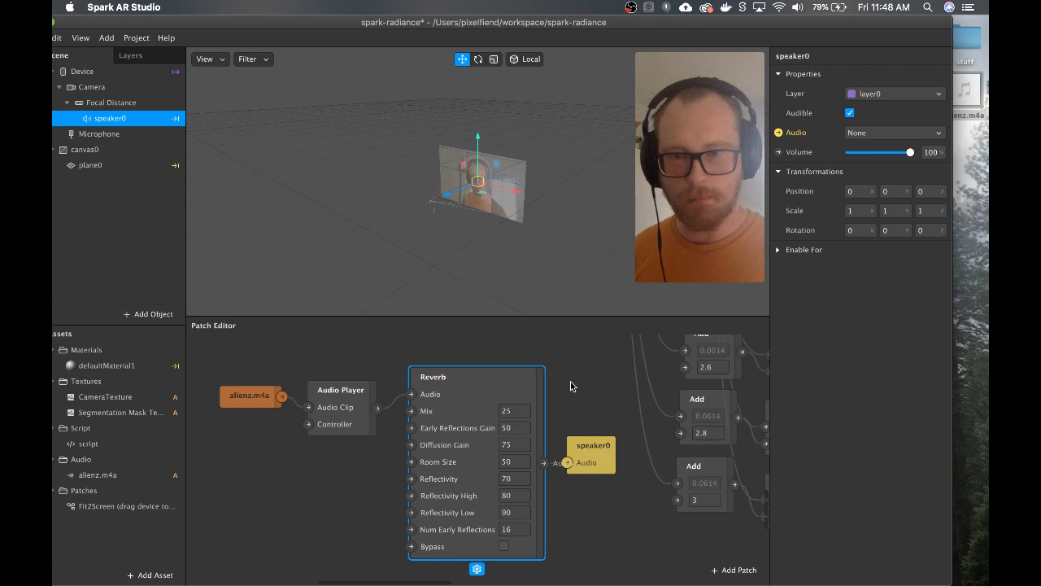
left_click(231, 511)
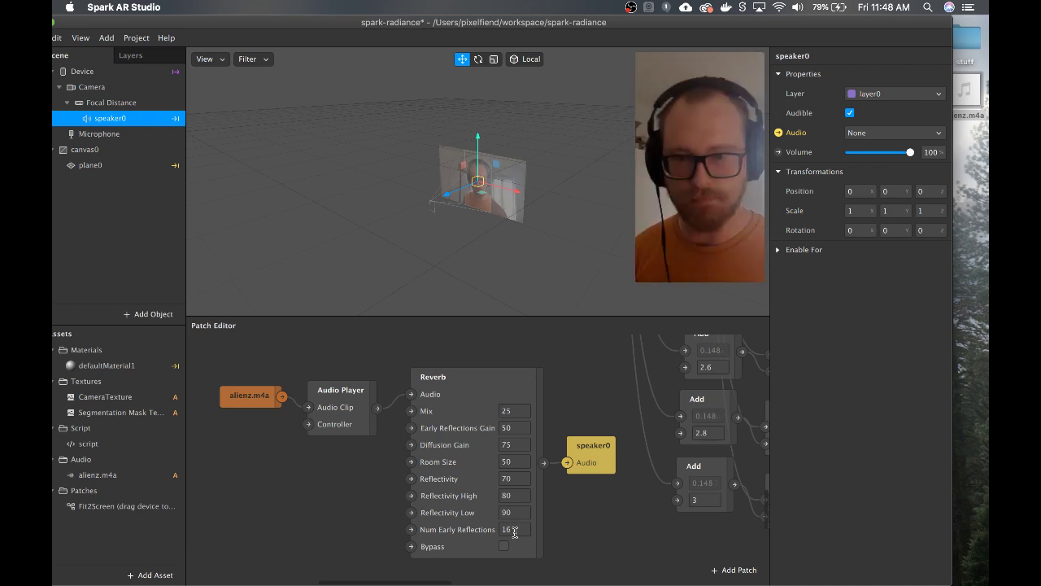
Check the speaker0 and alienz.m4a patches by selecting and deselecting them
left_click(605, 446)
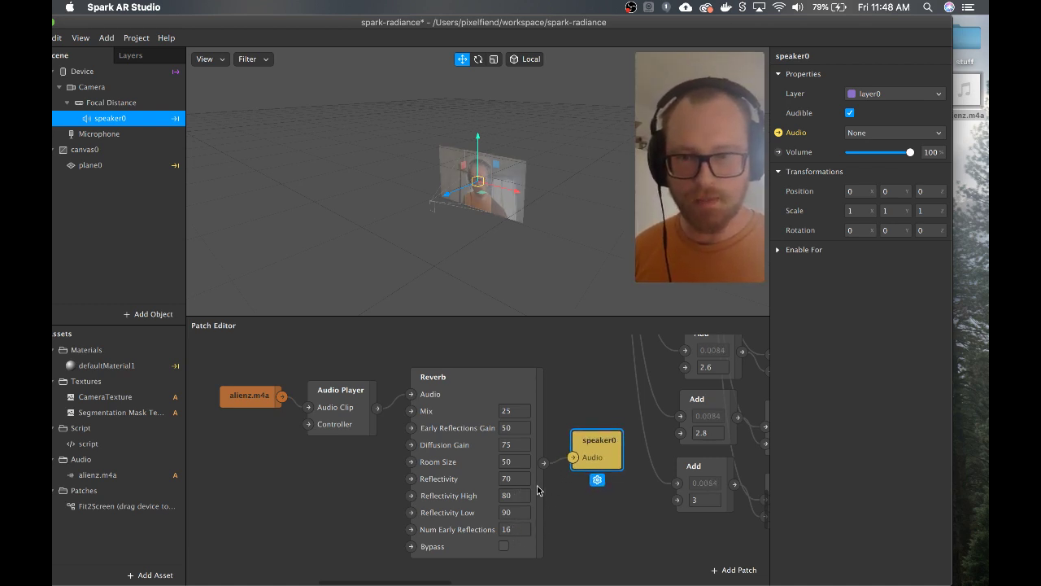
left_click(339, 505)
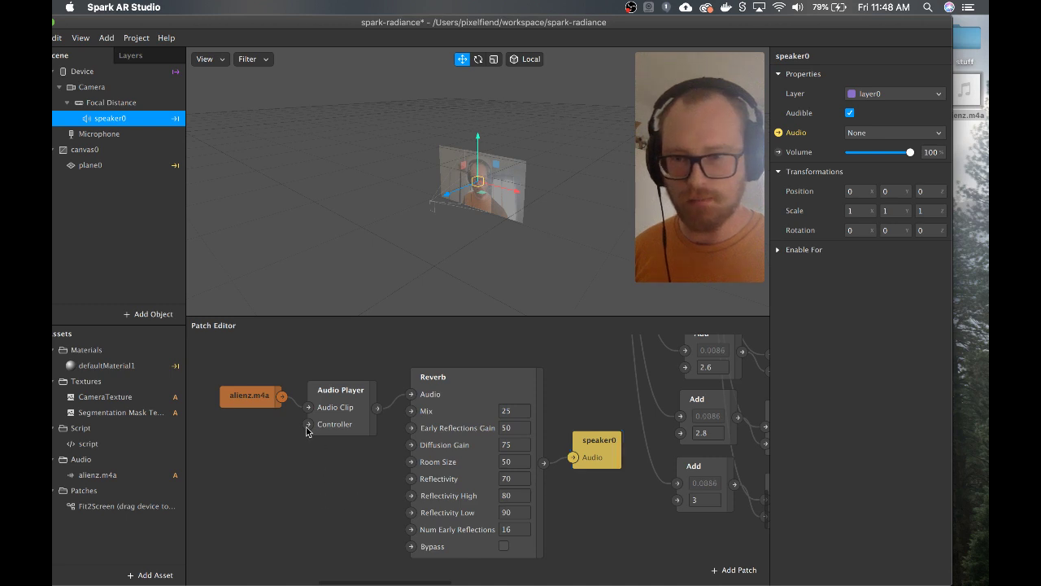
left_click(249, 399)
left_click(256, 455)
left_click(255, 403)
left_click(264, 447)
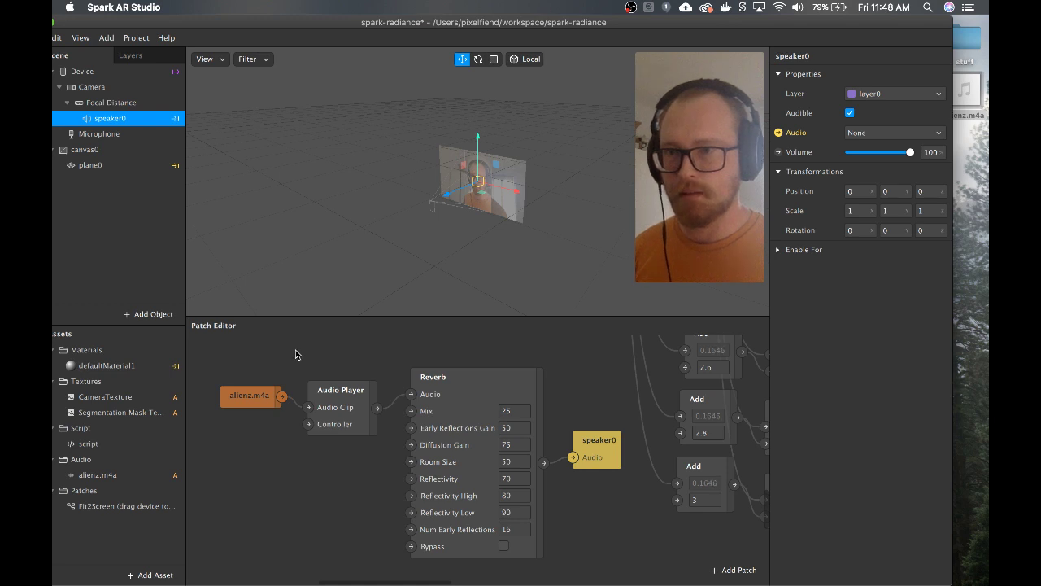
Add the Microphone as a patch and move the clip and Audio Player patches up-left
left_click(143, 134)
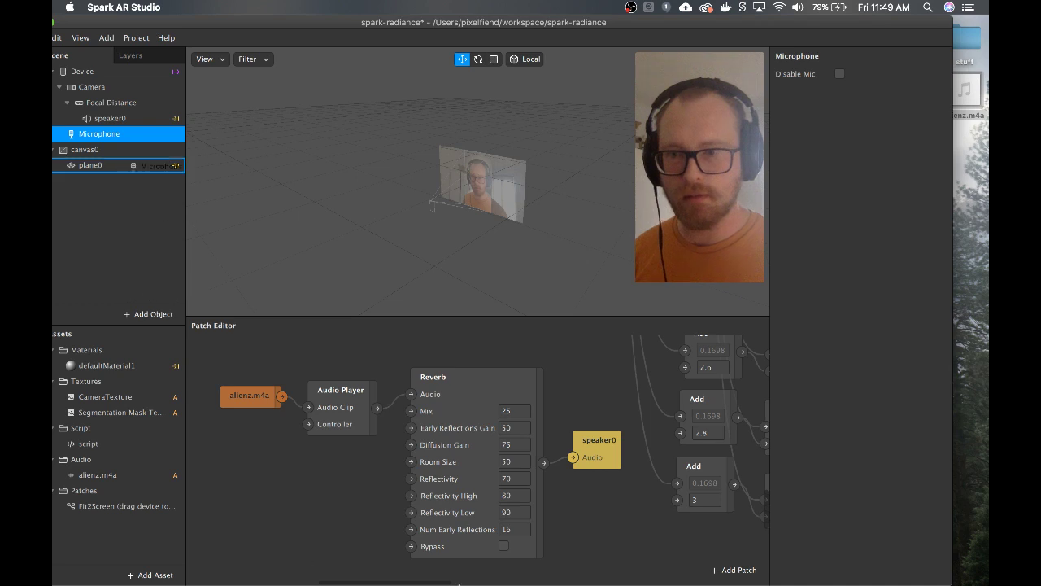
left_click_drag(100, 134, 284, 476)
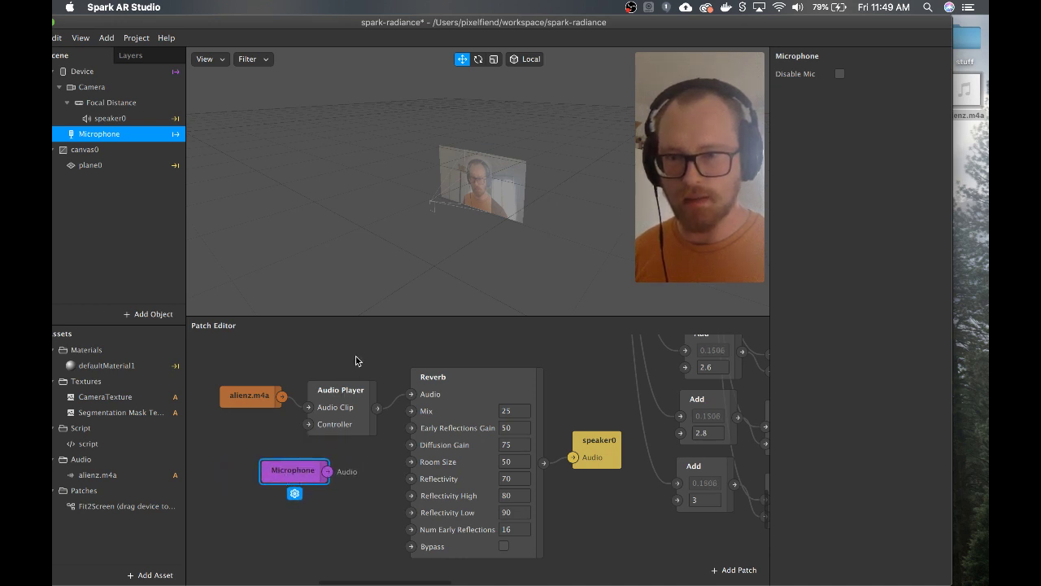
left_click_drag(362, 431, 224, 366)
left_click_drag(347, 387, 287, 356)
left_click(361, 434)
Connect the Microphone output to the Reverb's Audio input and position the Microphone patch
left_click_drag(327, 470, 414, 396)
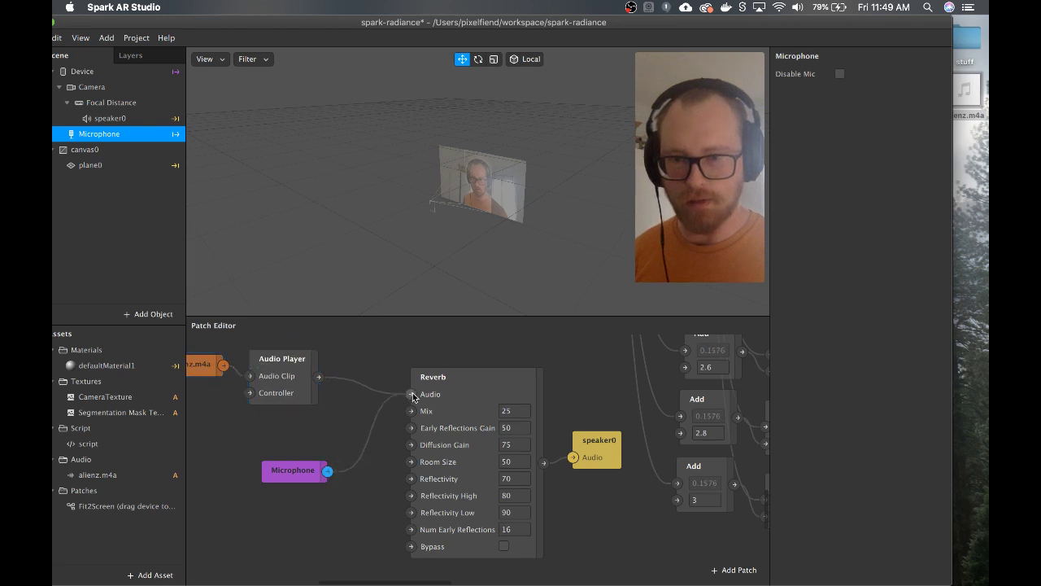
left_click(386, 458)
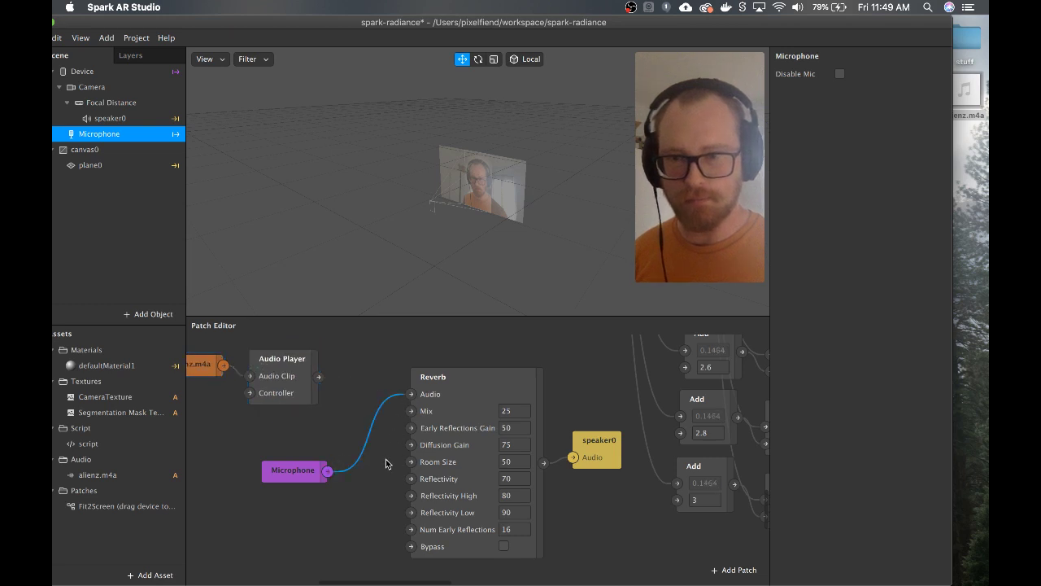
left_click_drag(288, 472, 294, 448)
left_click(276, 428)
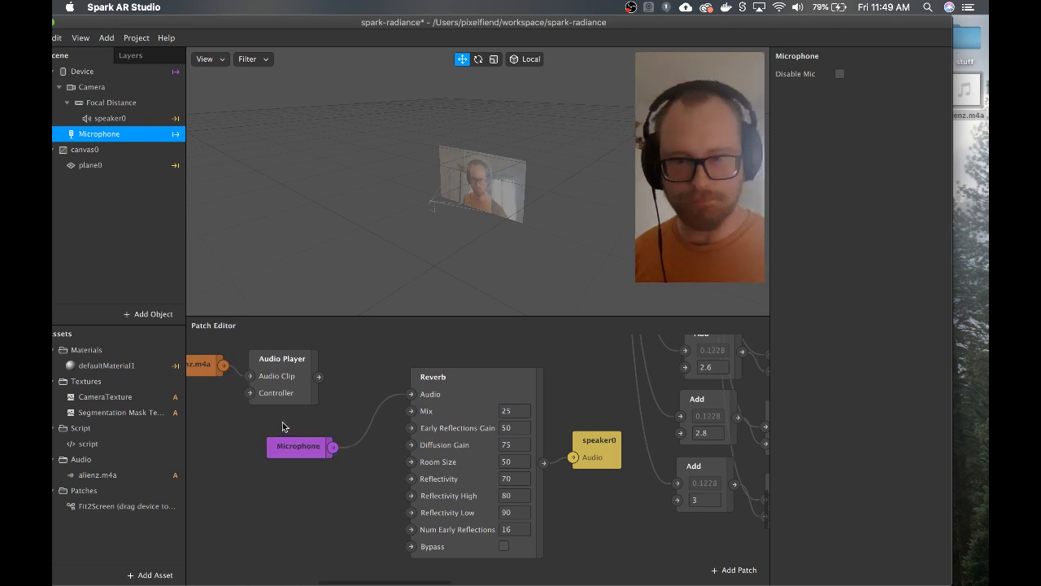